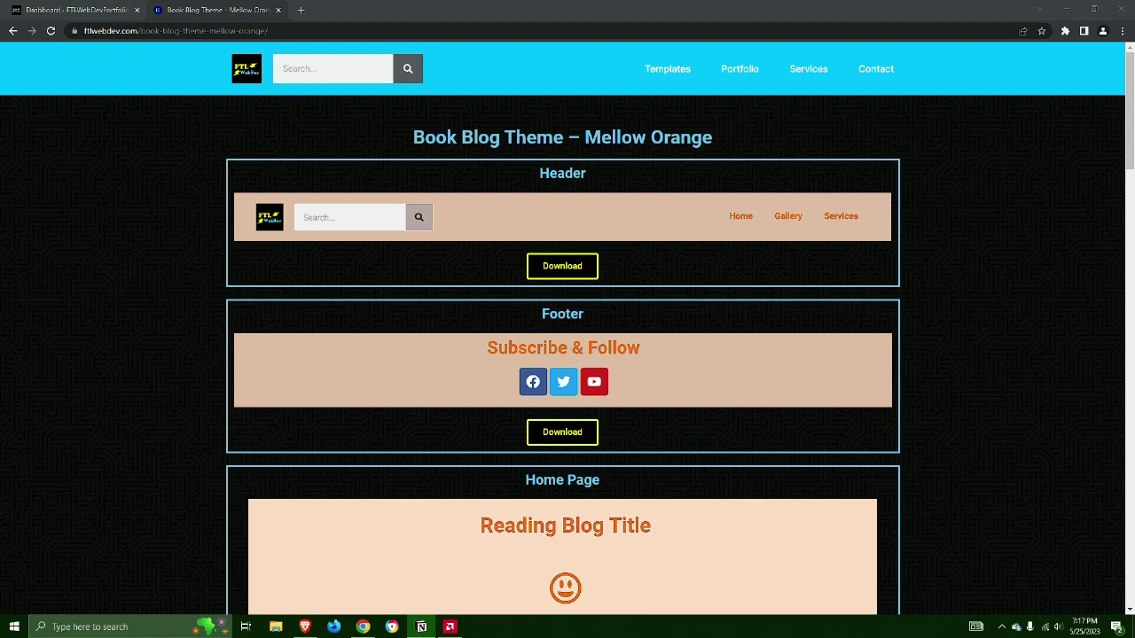
Download the header, footer, home page and about page templates of the Mellow Orange book blog theme.
click(566, 266)
scroll(616, 299, down, 1)
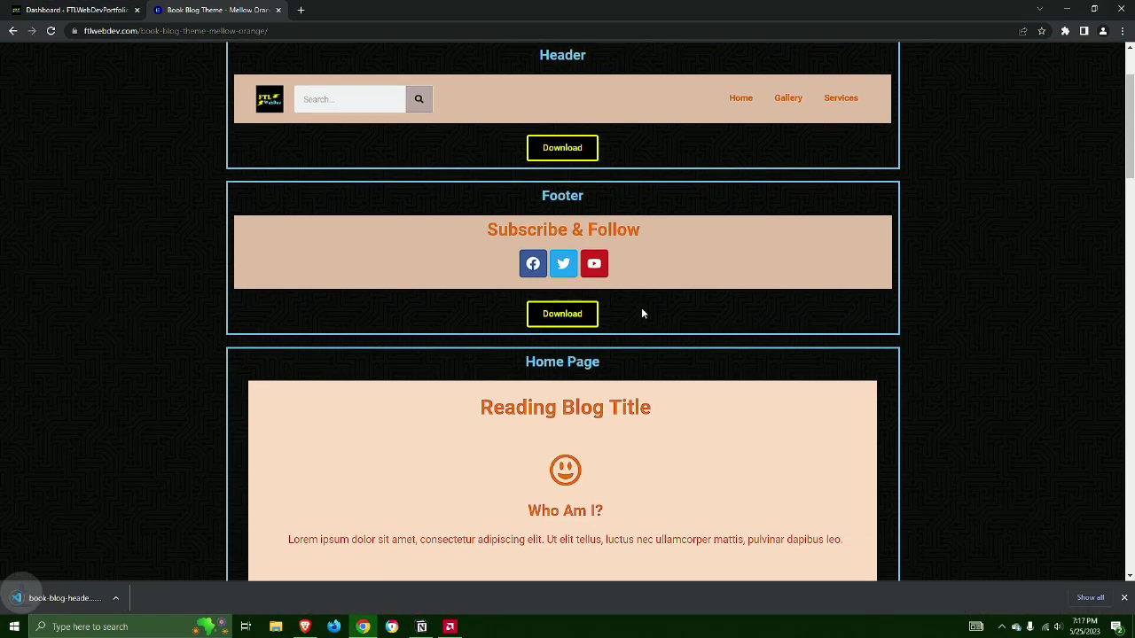
click(570, 315)
scroll(570, 315, down, 3)
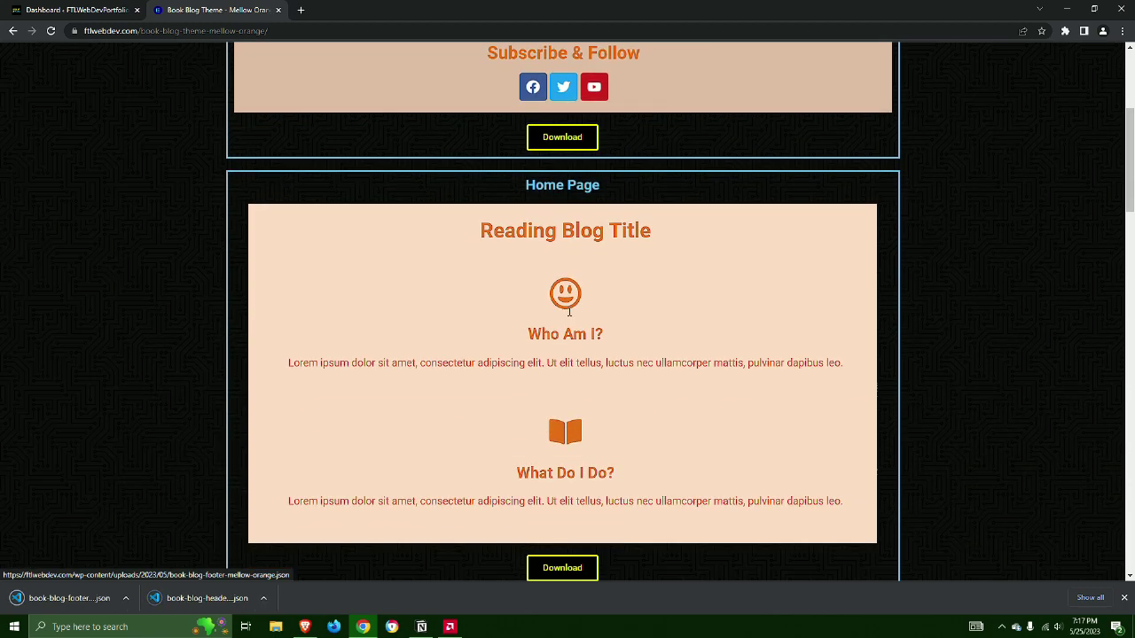
click(565, 393)
scroll(564, 394, down, 4)
click(567, 359)
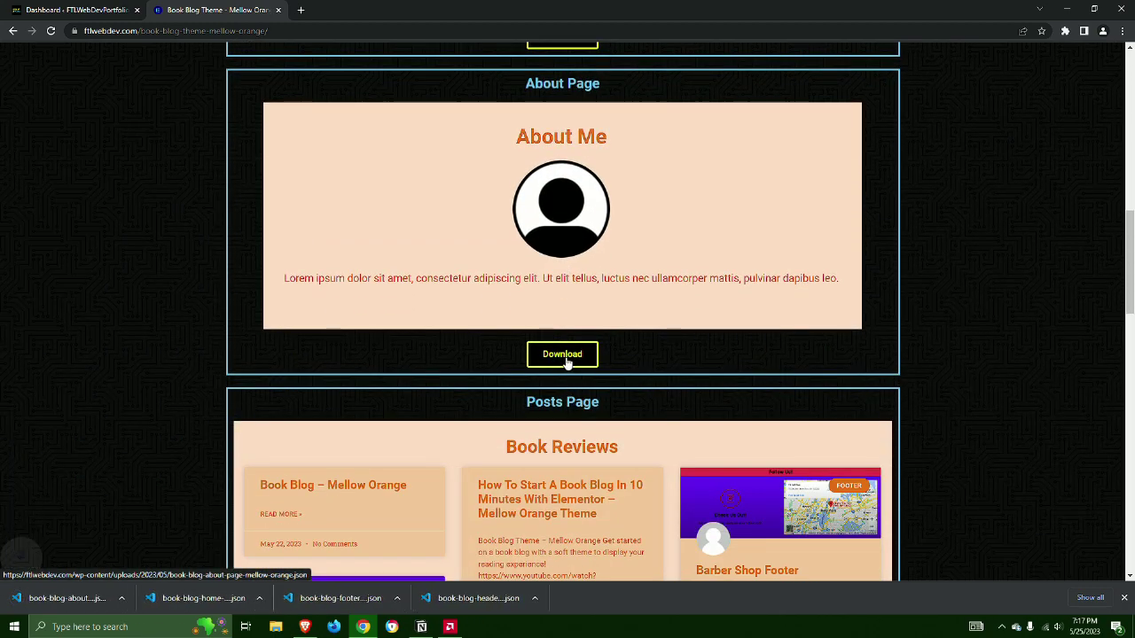
Download the posts page, post search results page and 404 page templates of the Mellow Orange theme.
scroll(567, 364, down, 4)
click(566, 381)
scroll(585, 377, down, 4)
click(584, 386)
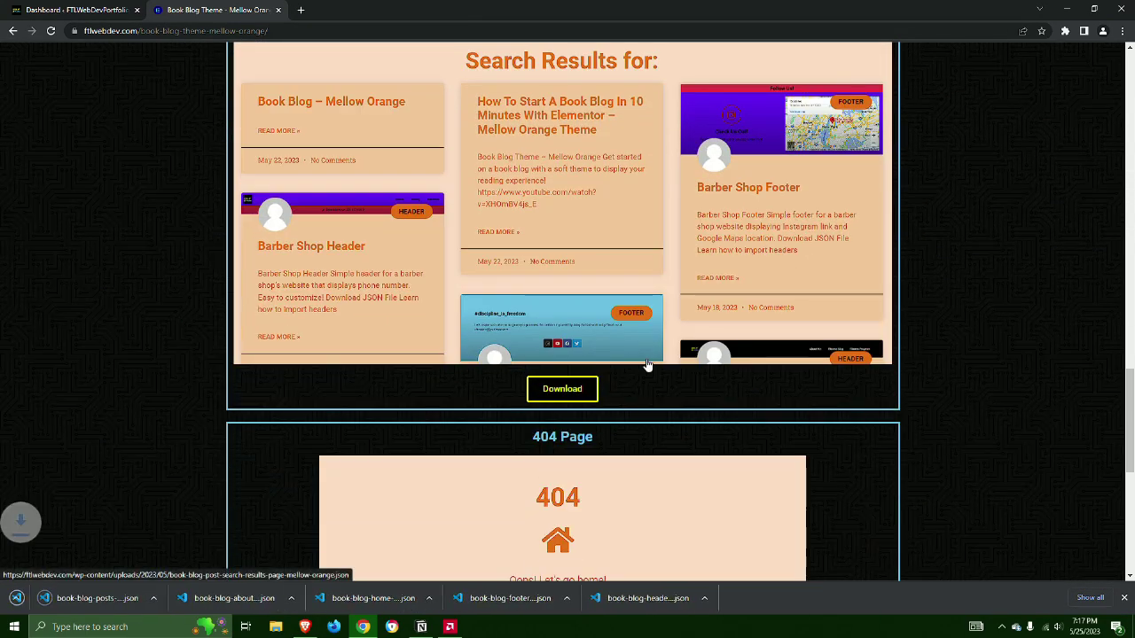
scroll(576, 372, down, 3)
click(574, 356)
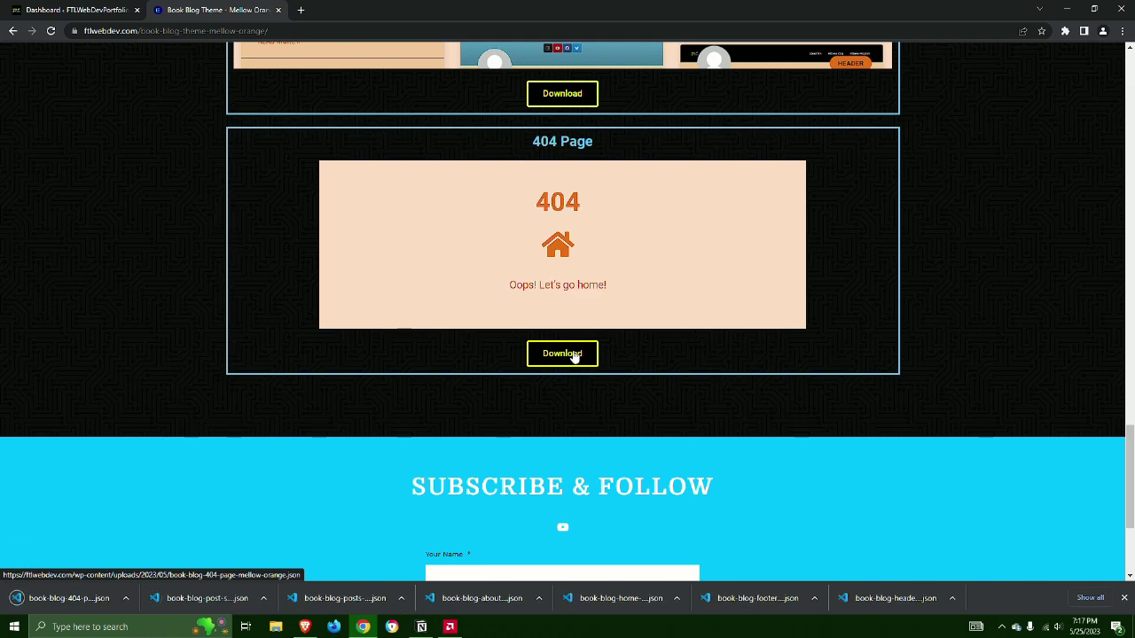
Open the Theme Builder on the local WordPress site and go to its template import page.
click(71, 10)
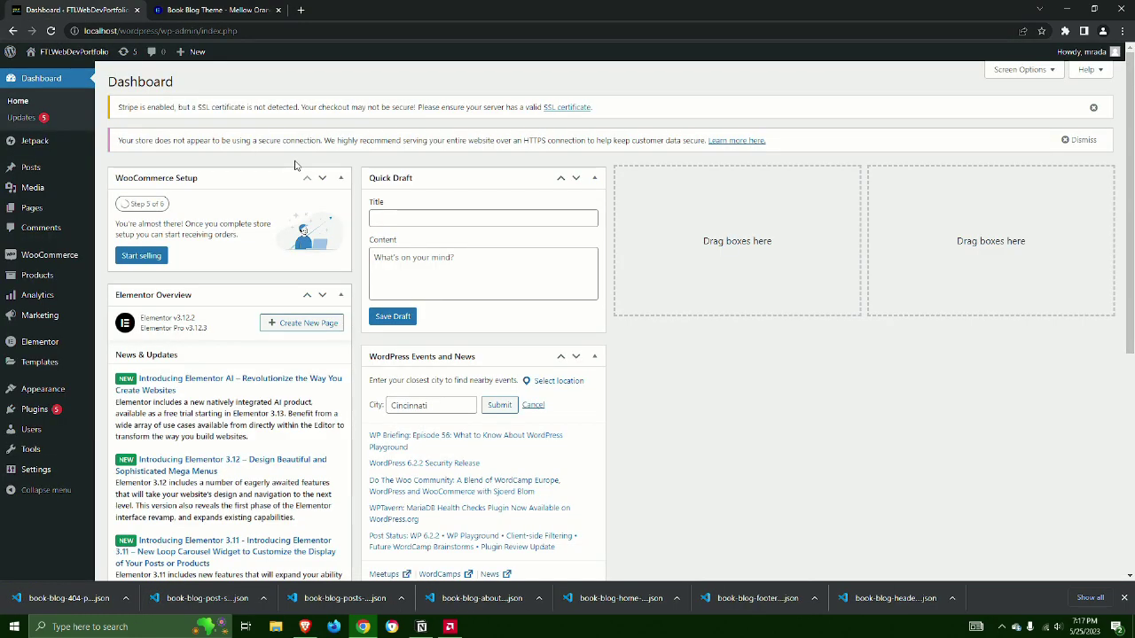
mouse_move(46, 363)
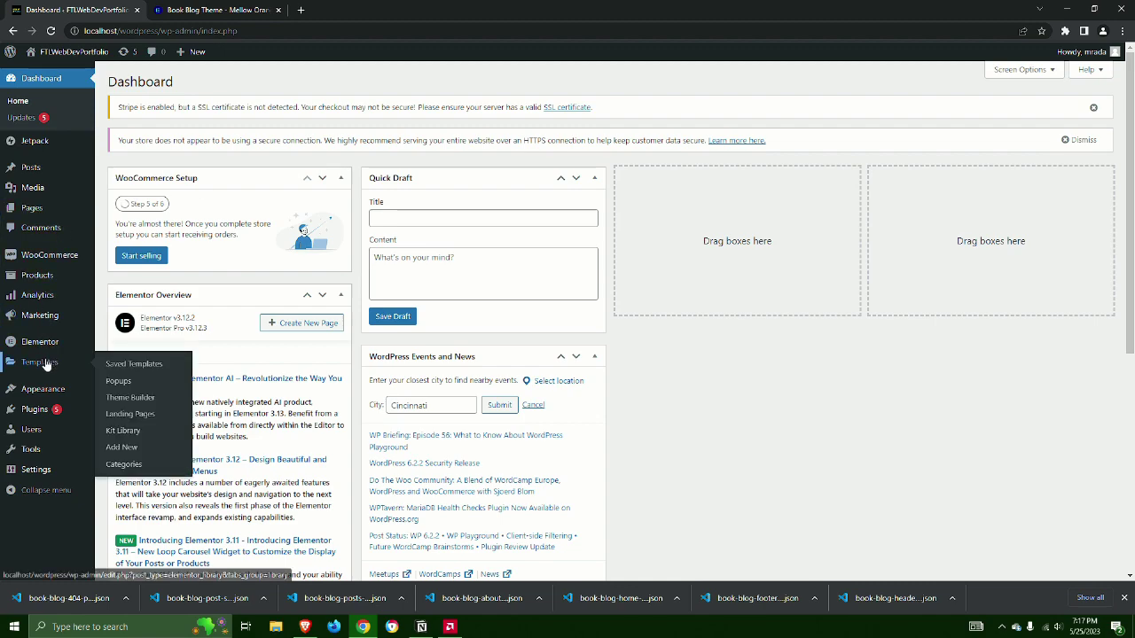
click(151, 401)
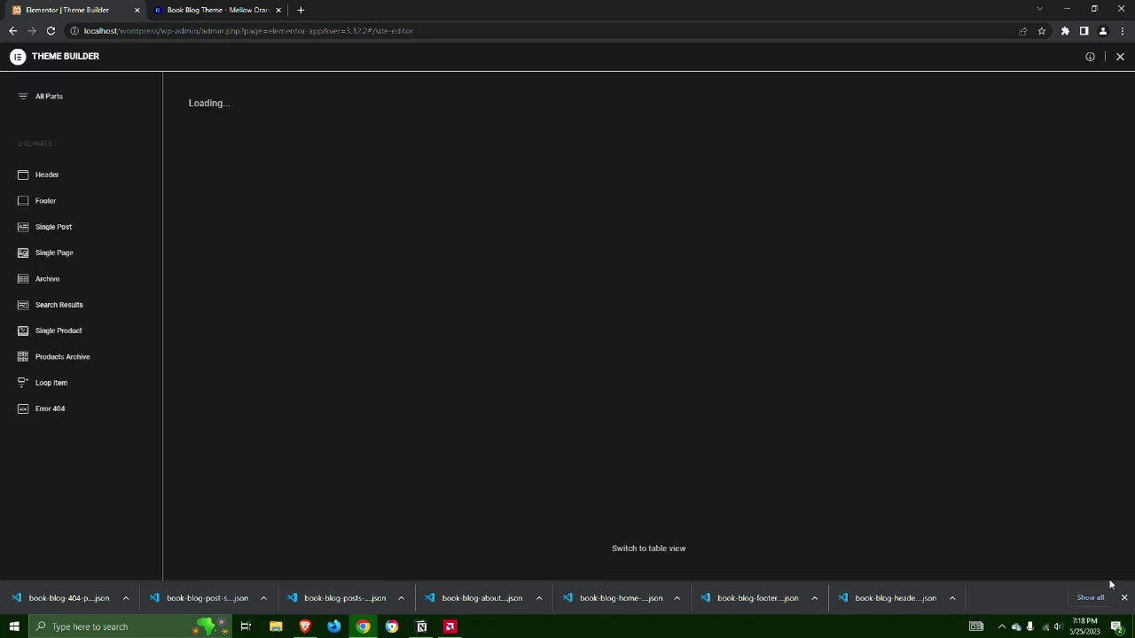
click(1124, 597)
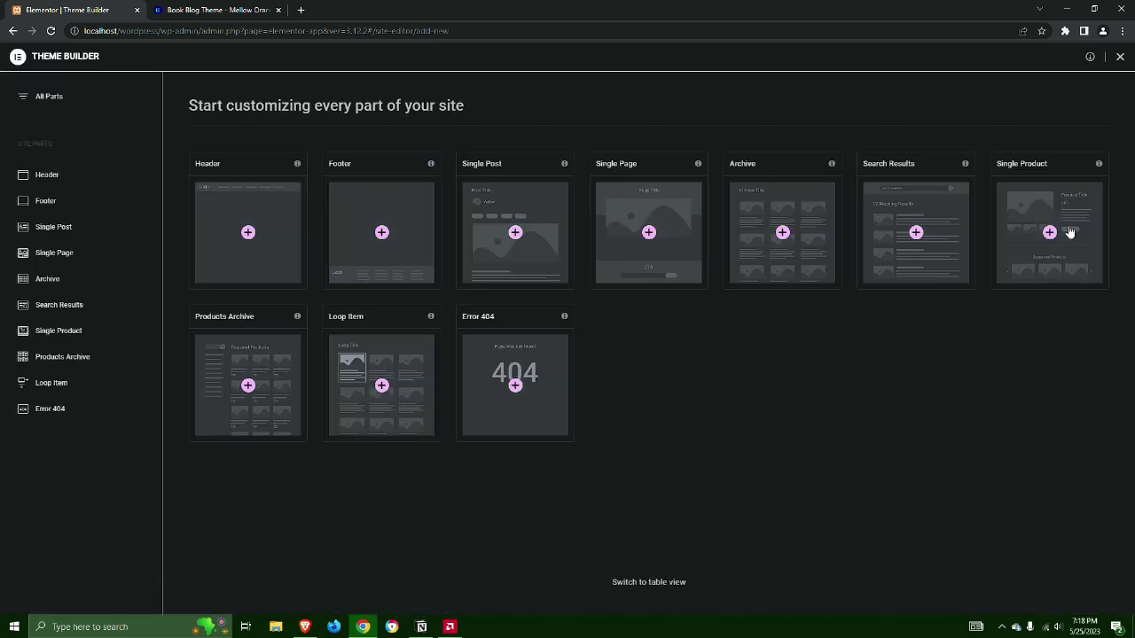
click(1090, 57)
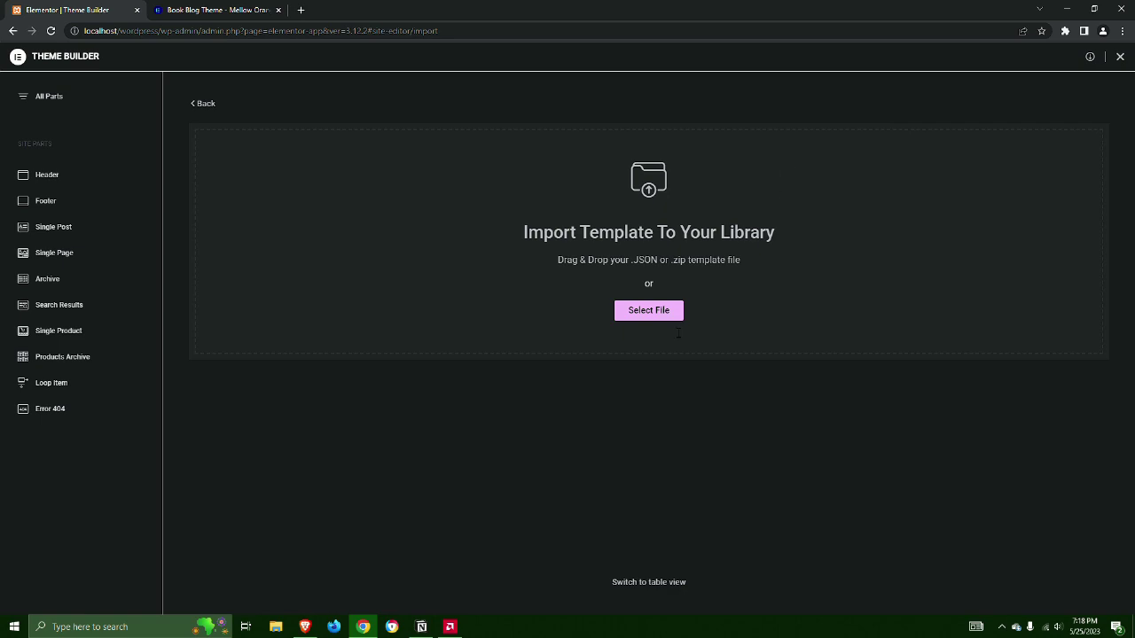
click(450, 627)
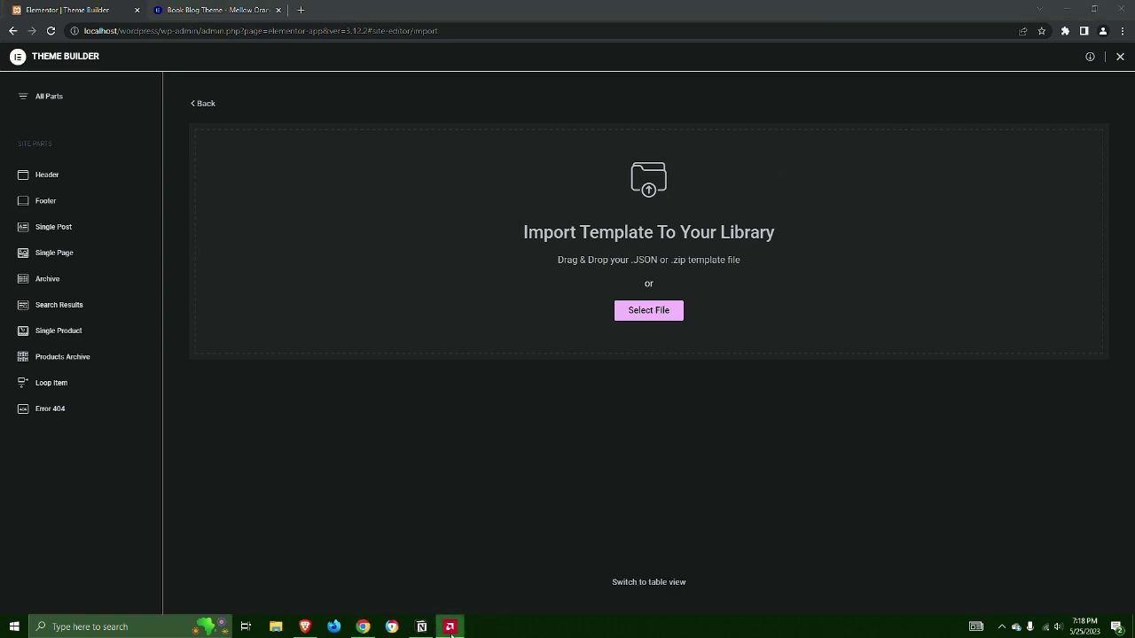
click(450, 627)
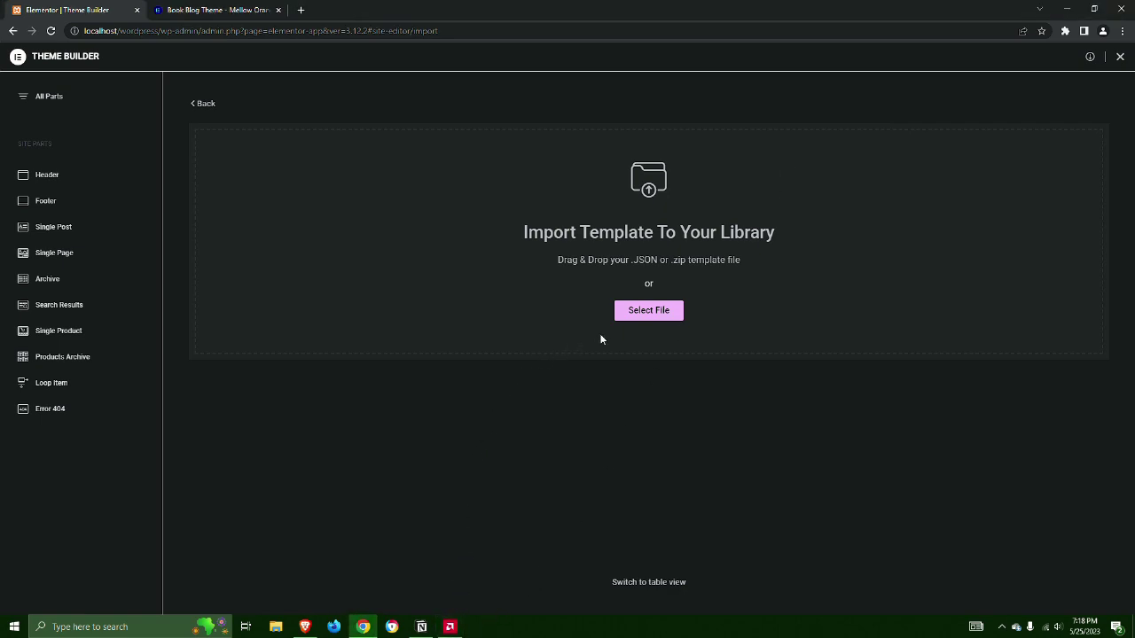
Import the downloaded Mellow Orange 404 page, post search results page and posts page JSON templates into the library.
click(630, 315)
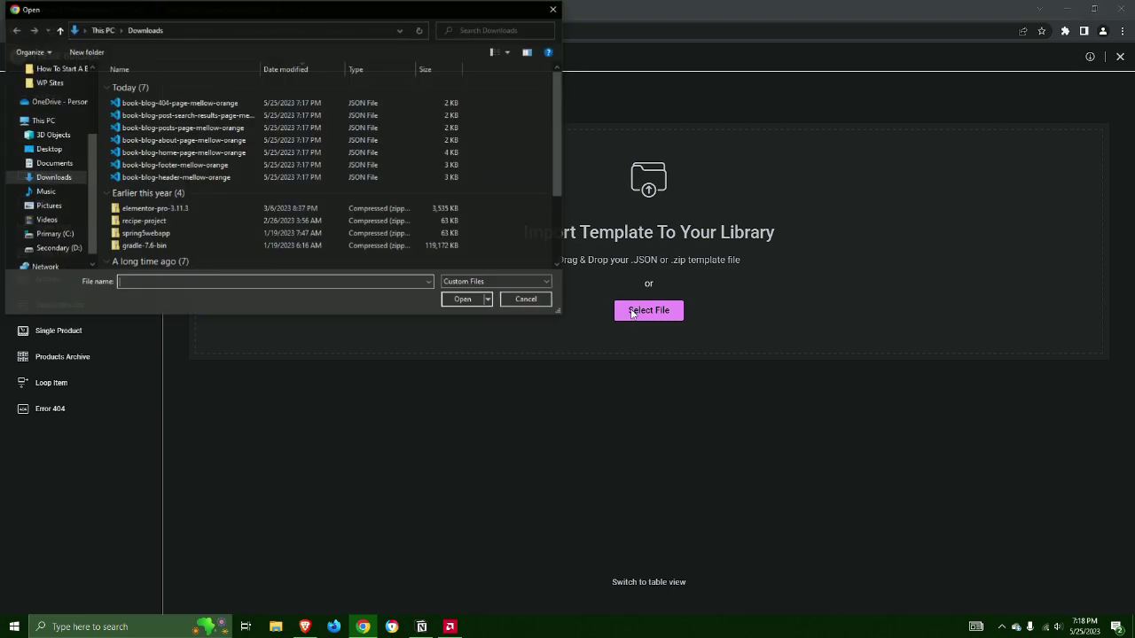
double_click(237, 103)
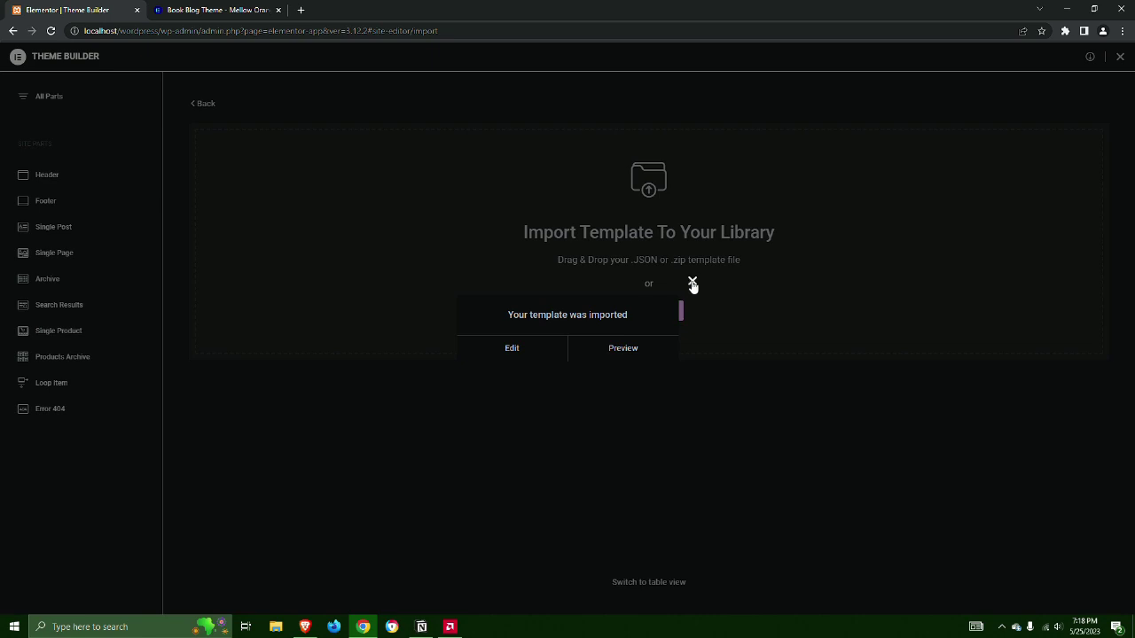
click(694, 282)
click(648, 310)
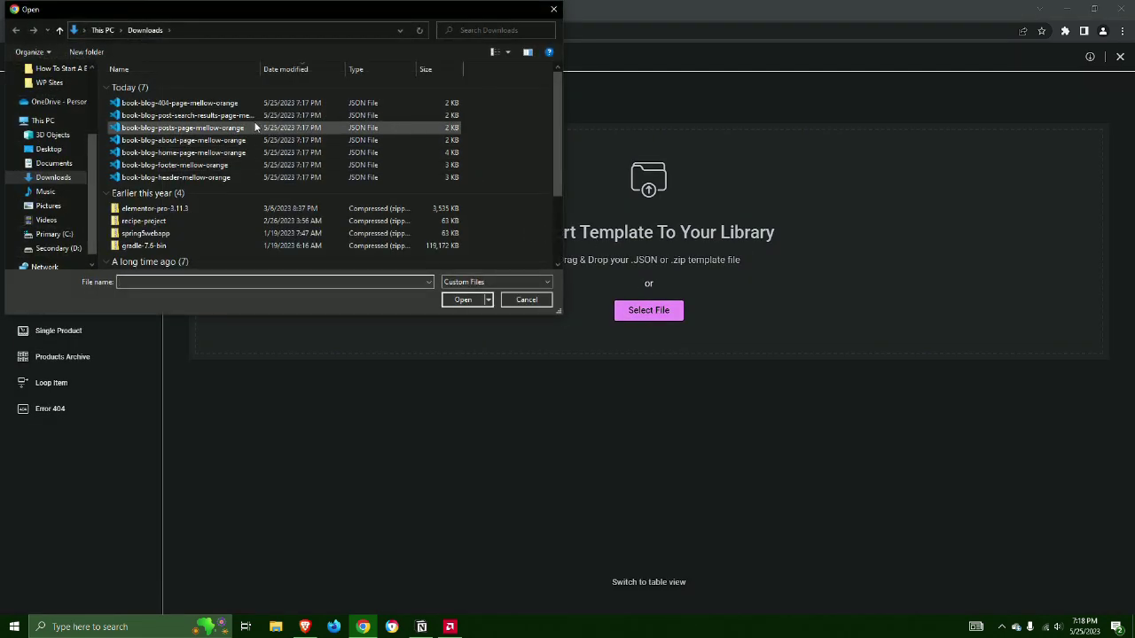
double_click(245, 117)
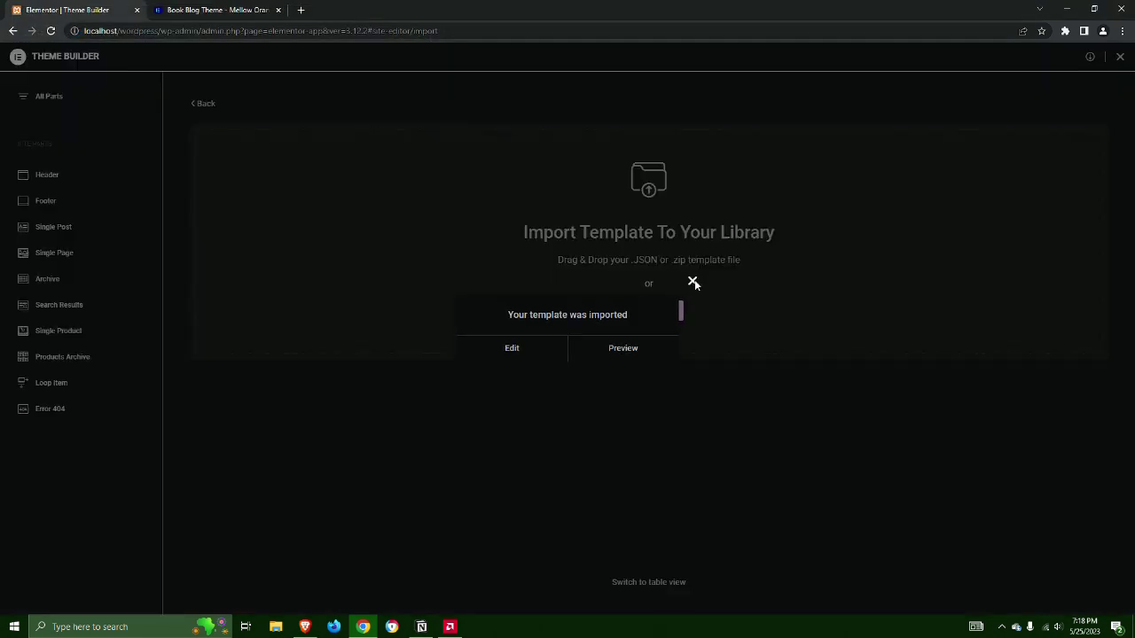
click(694, 280)
click(654, 311)
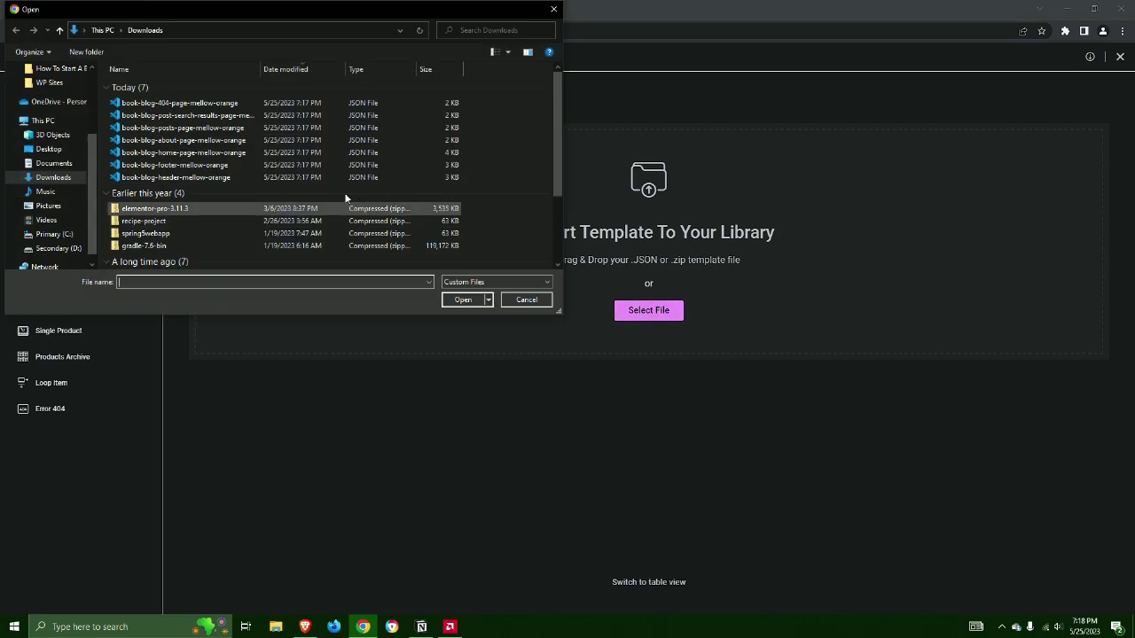
double_click(247, 129)
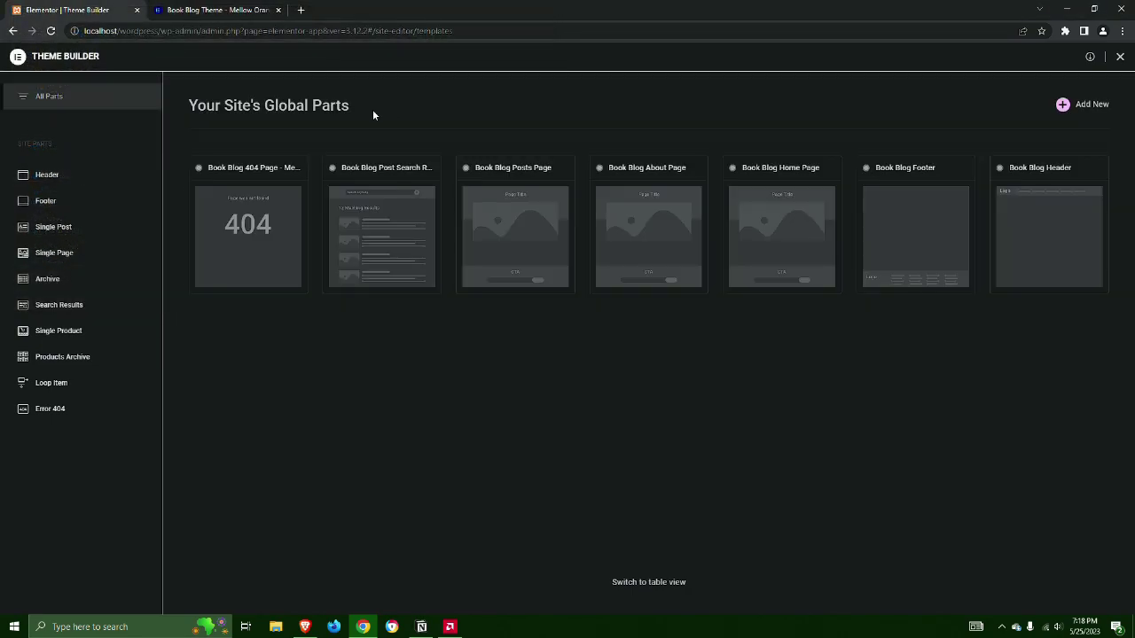
Add a display condition that includes the Entire Site to the Book Blog Header and save it.
click(1046, 220)
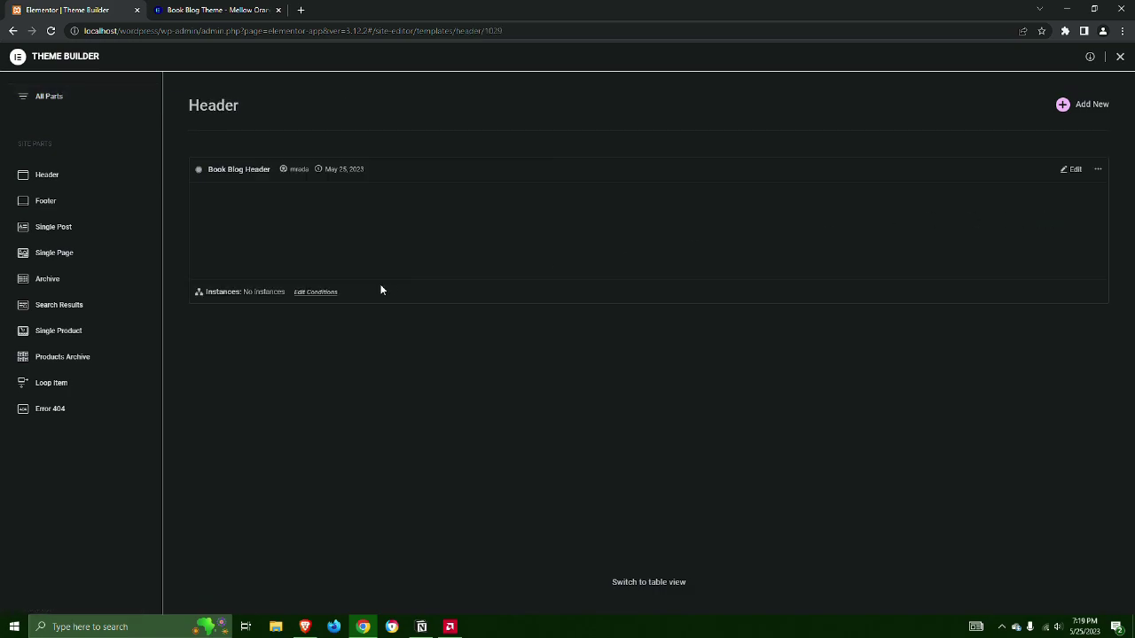
click(324, 293)
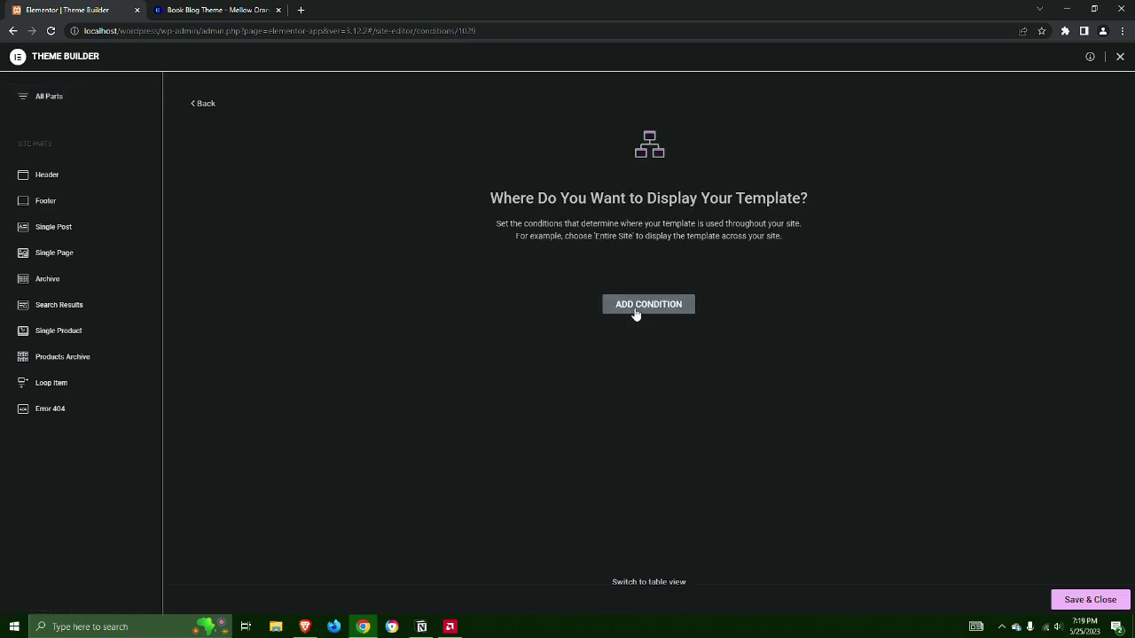
click(636, 312)
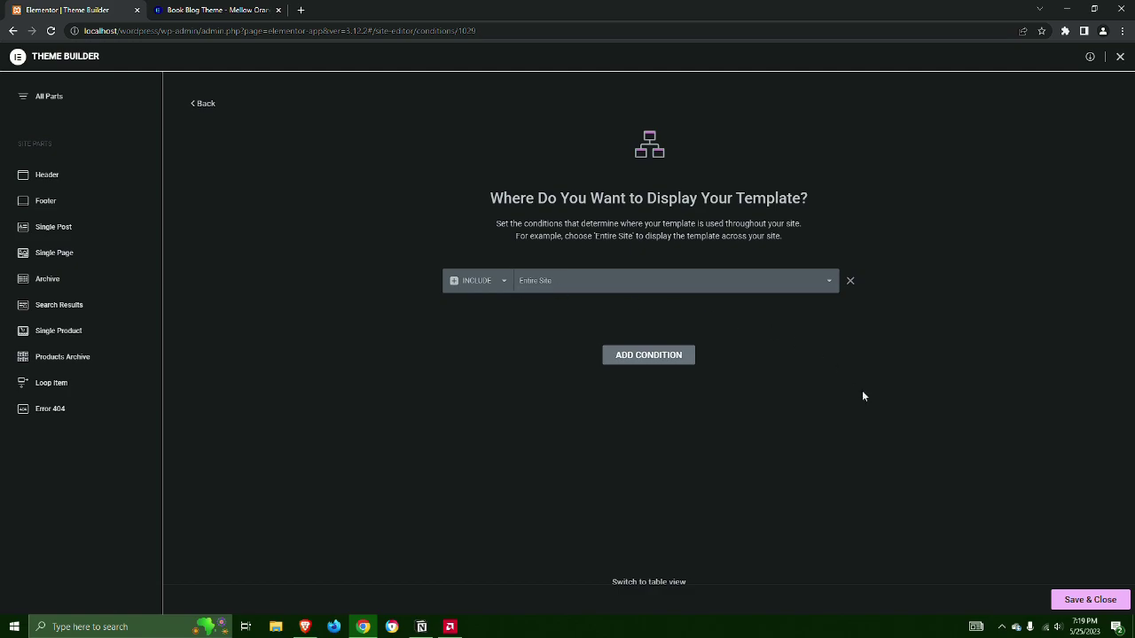
click(1069, 596)
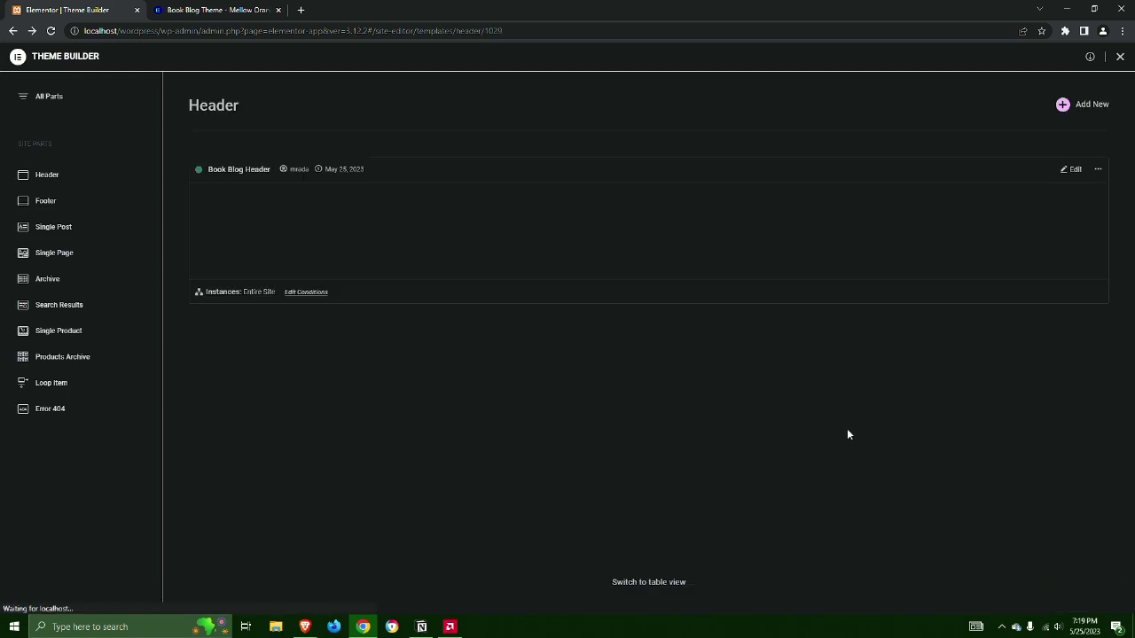
Set the Book Blog Footer to display on the Entire Site and save its condition.
click(61, 95)
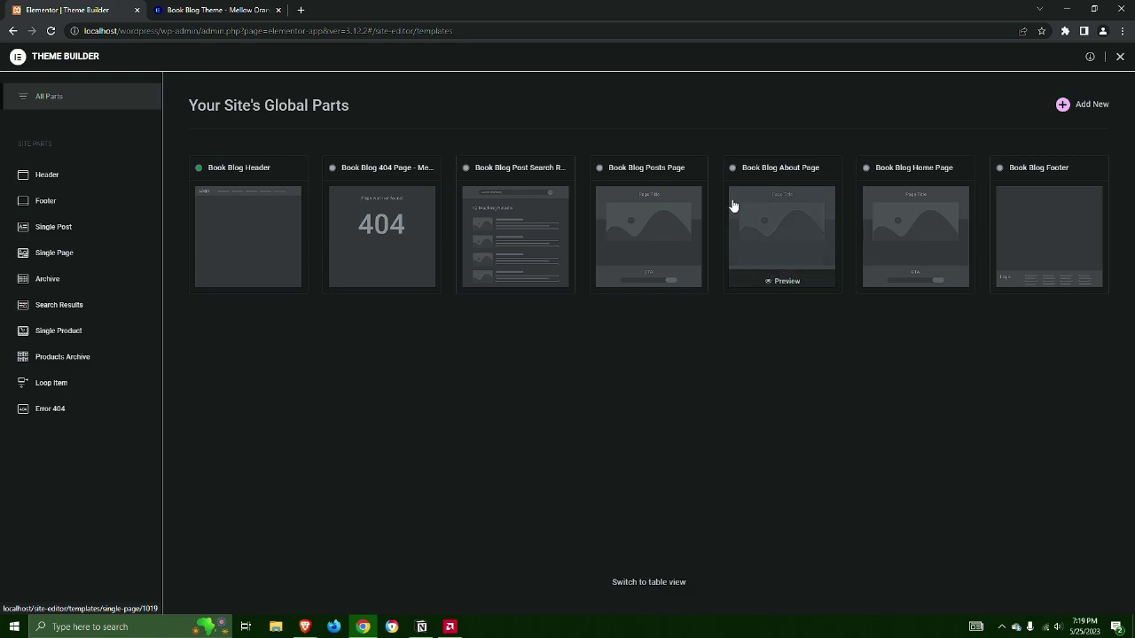
click(1046, 221)
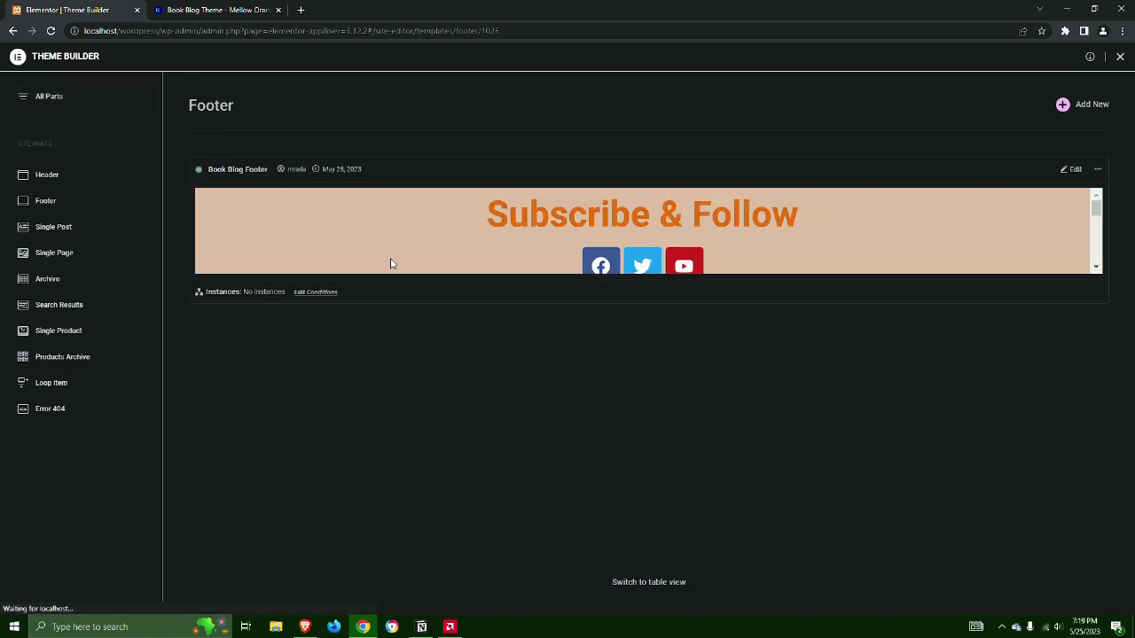
click(316, 293)
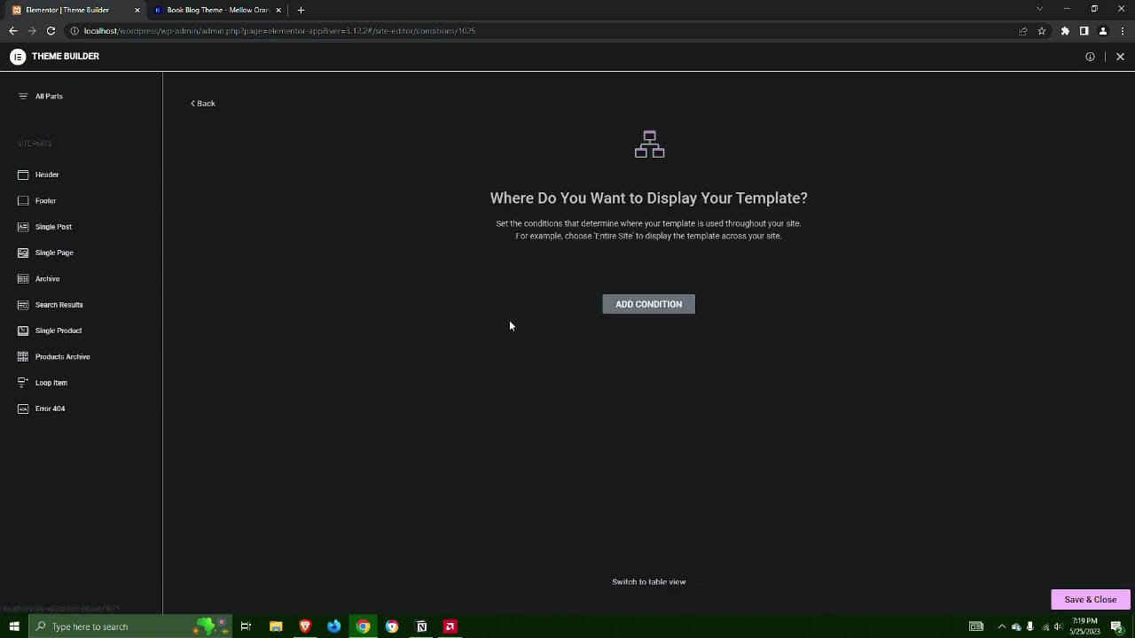
click(621, 310)
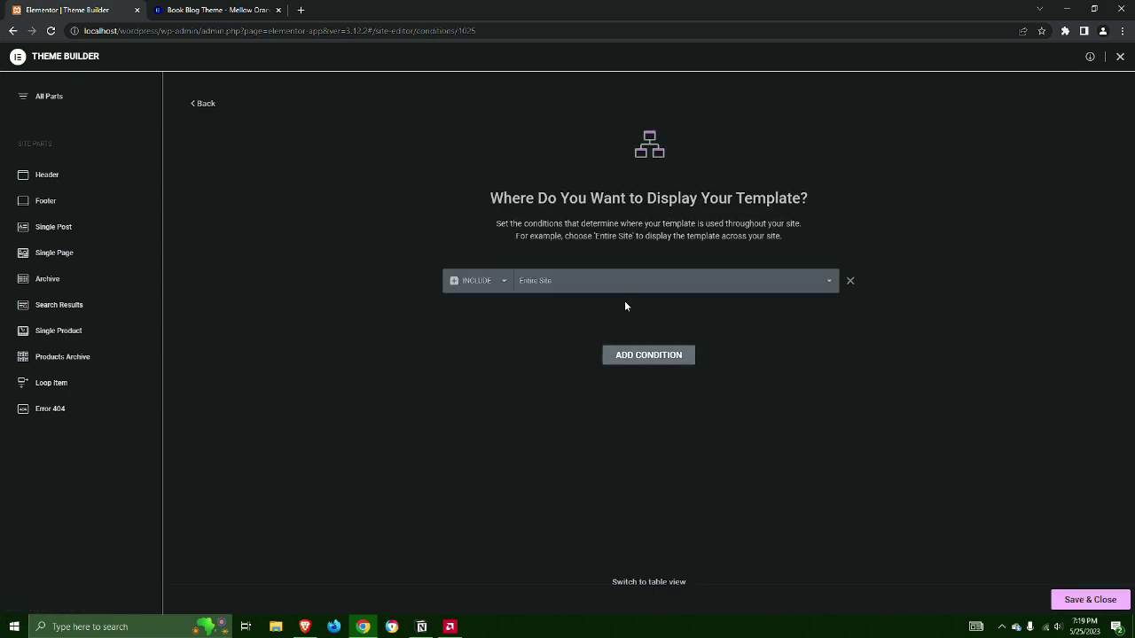
click(1083, 601)
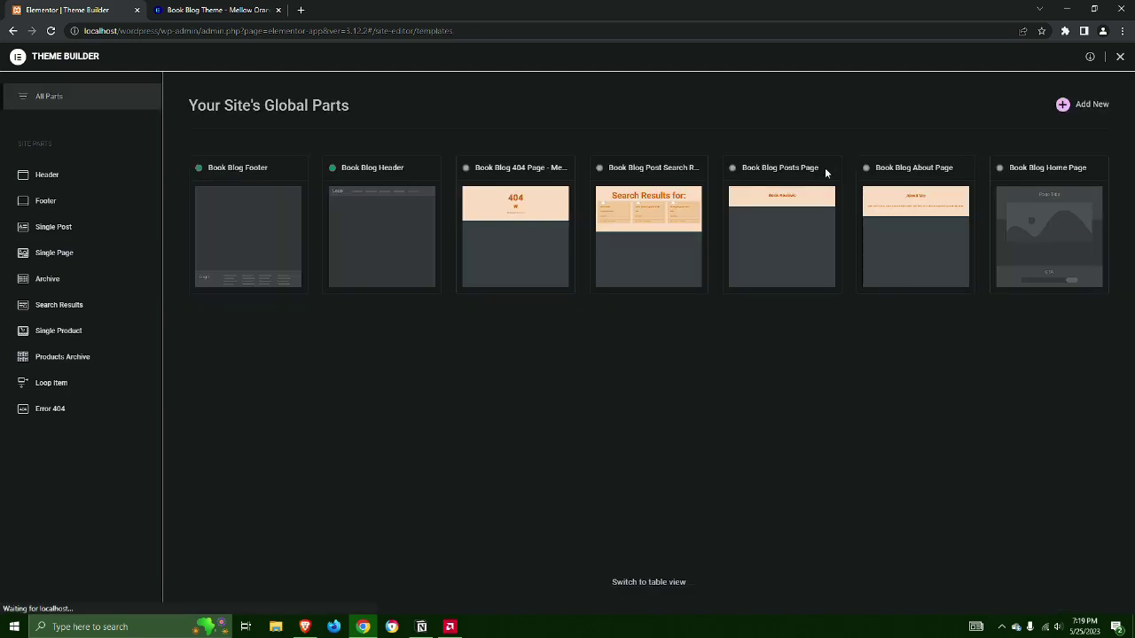
Add a display condition for Search Results to the Book Blog Post Search Results Page and save it.
click(646, 231)
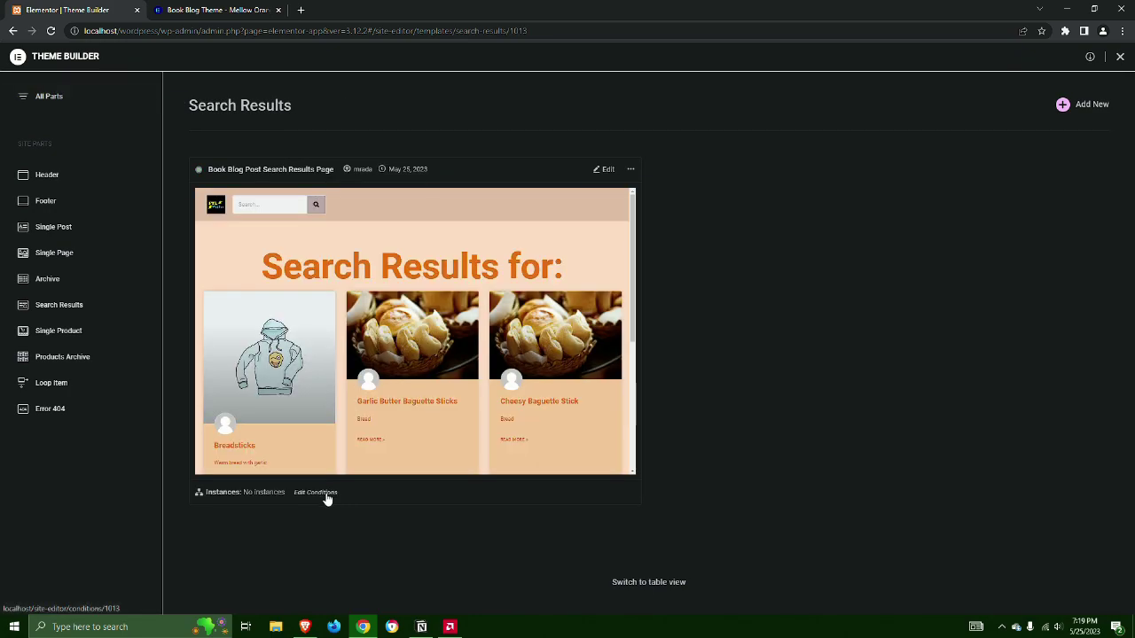
click(325, 493)
click(679, 306)
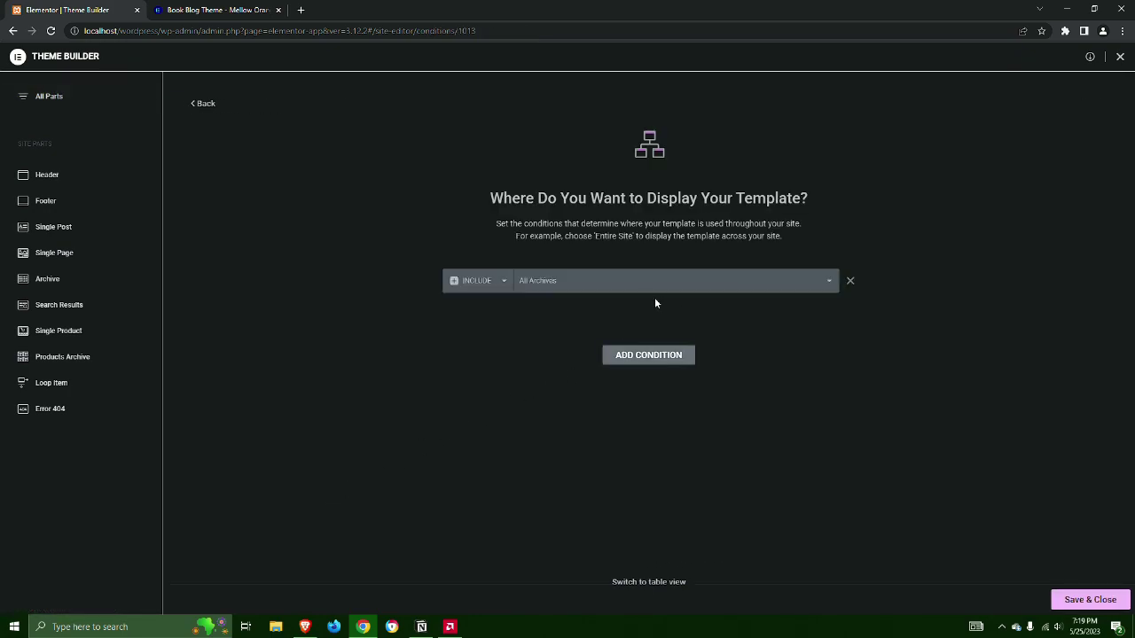
click(636, 280)
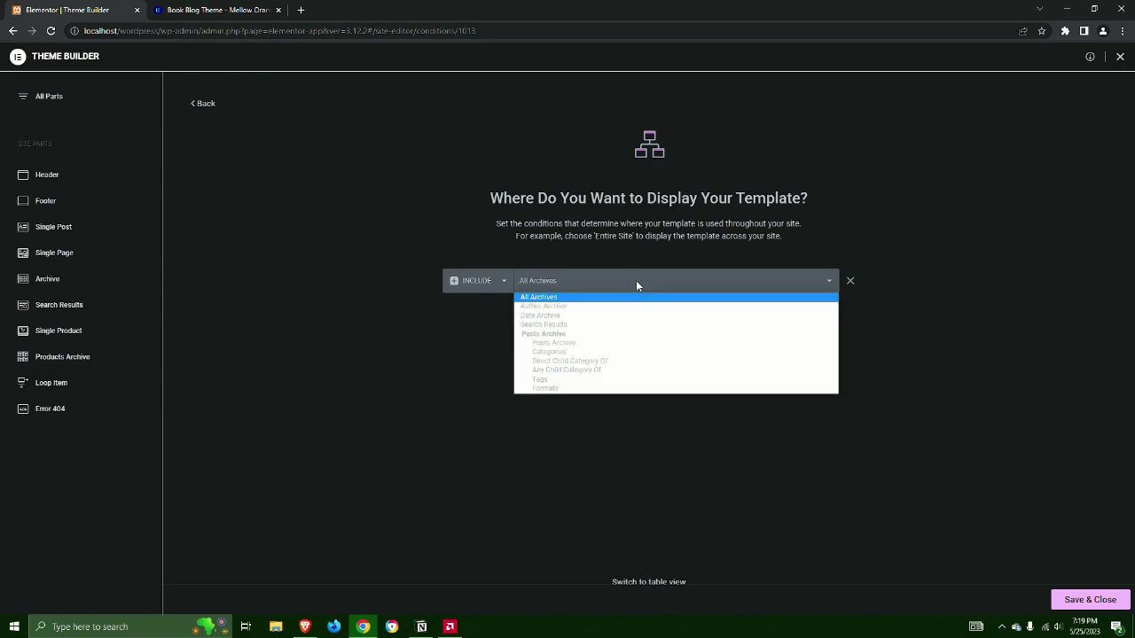
click(577, 321)
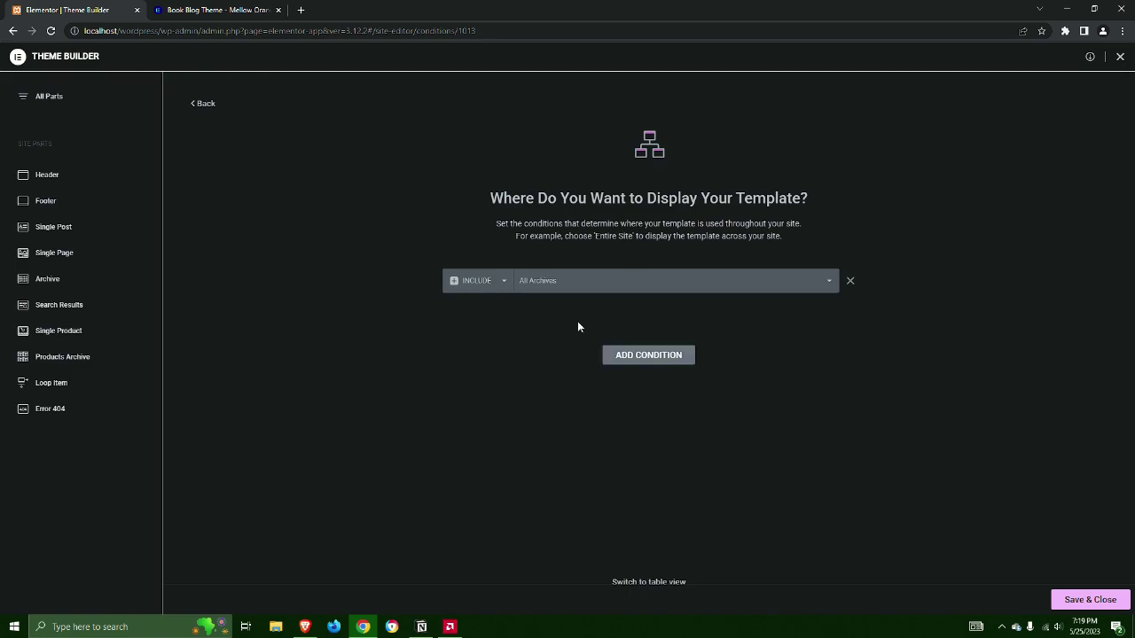
click(1073, 601)
Set the Book Blog 404 Page template to display on the 404 Page, save the condition and return to all site parts.
click(62, 103)
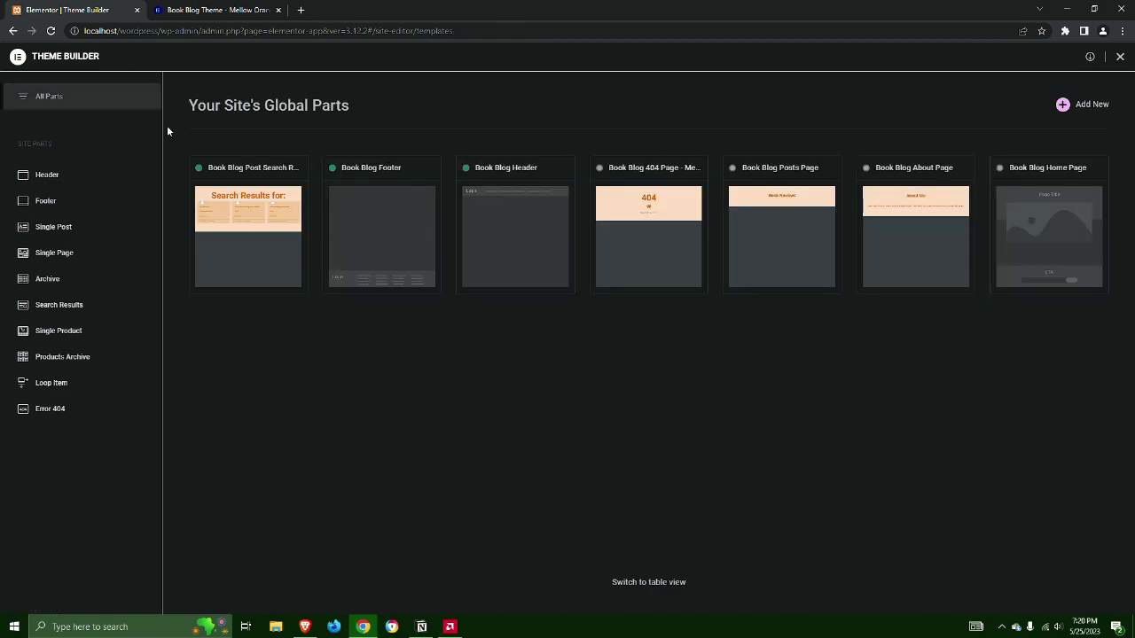
mouse_move(656, 236)
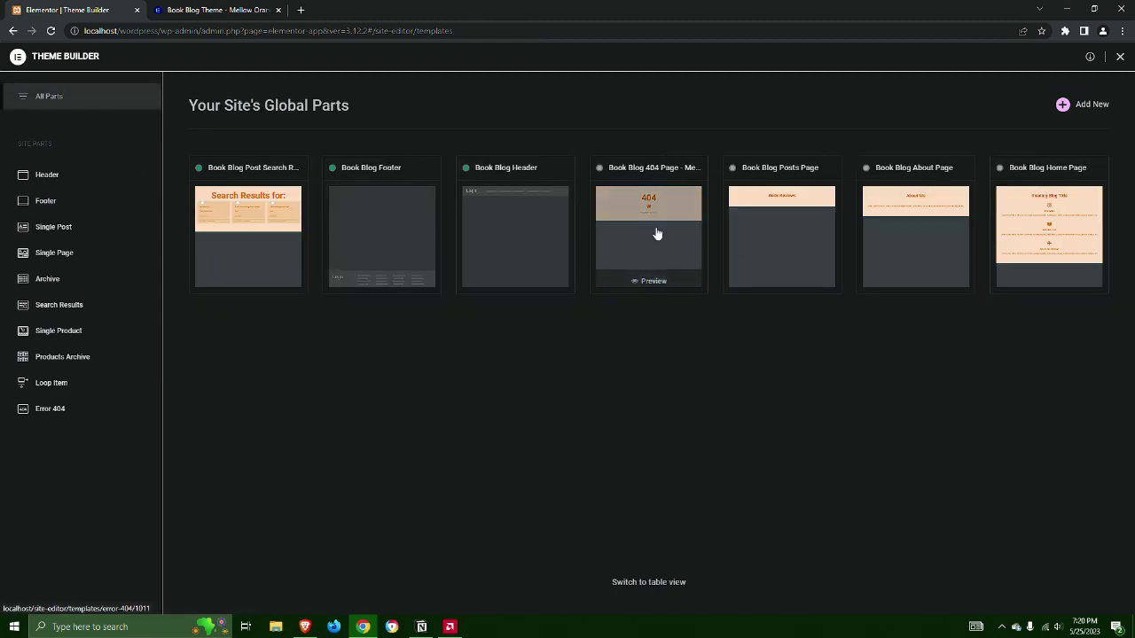
click(659, 256)
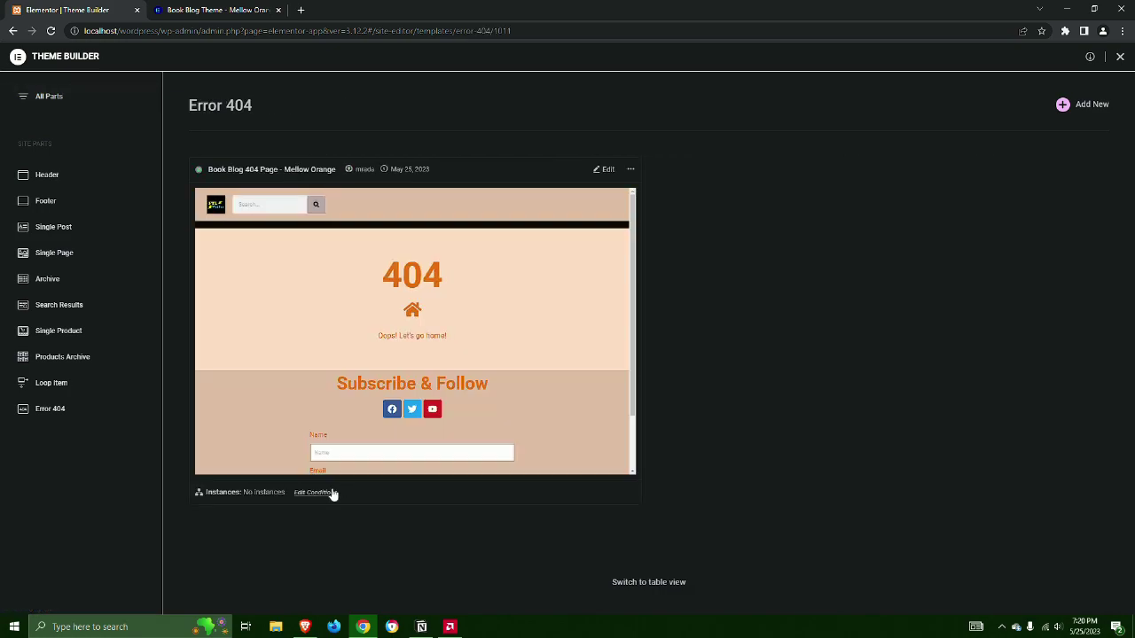
click(326, 494)
click(631, 307)
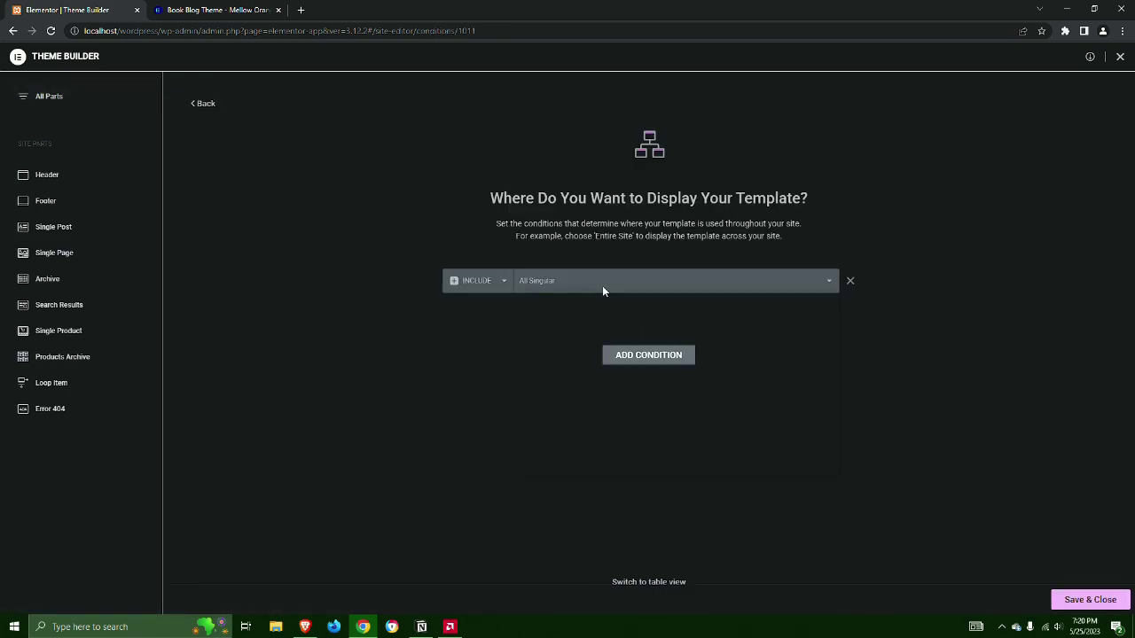
click(602, 285)
key(End)
key(Return)
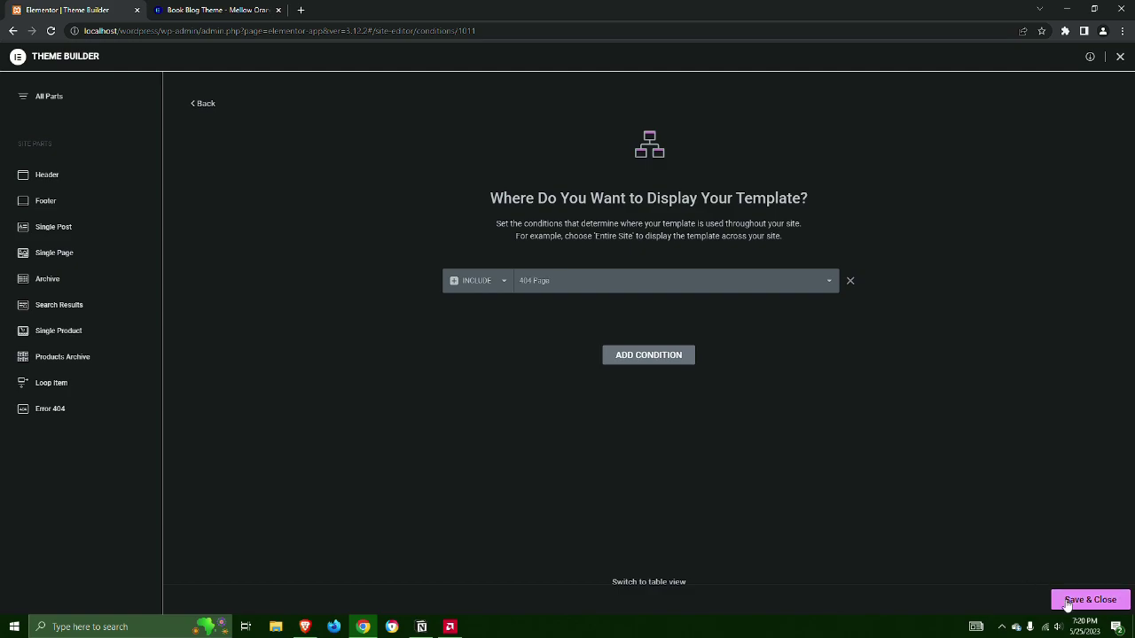
click(1068, 603)
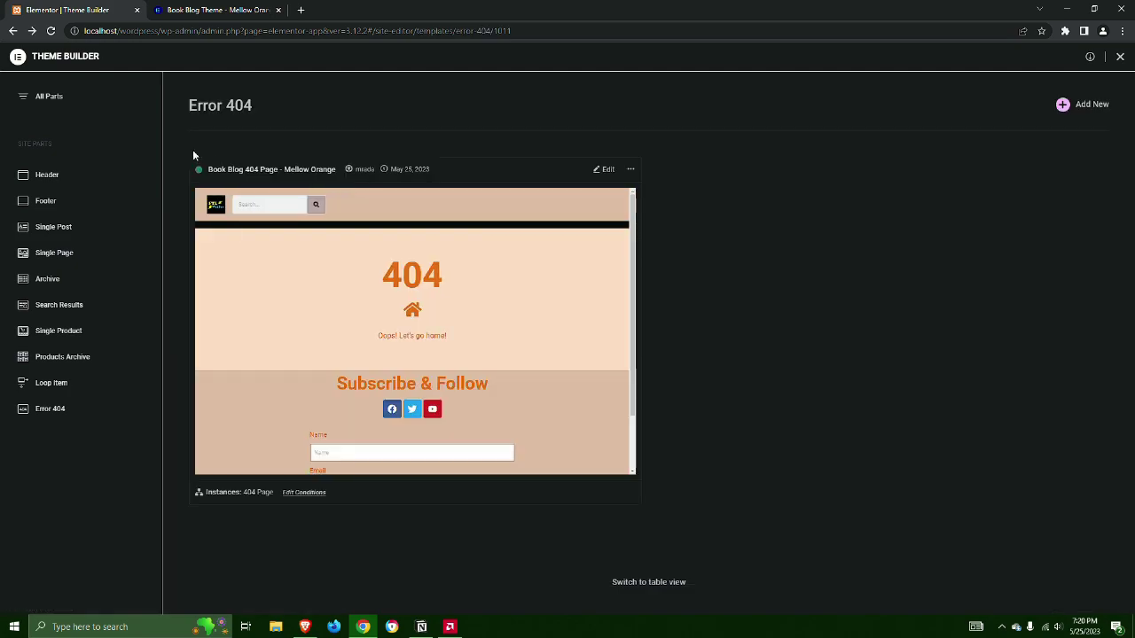
click(56, 96)
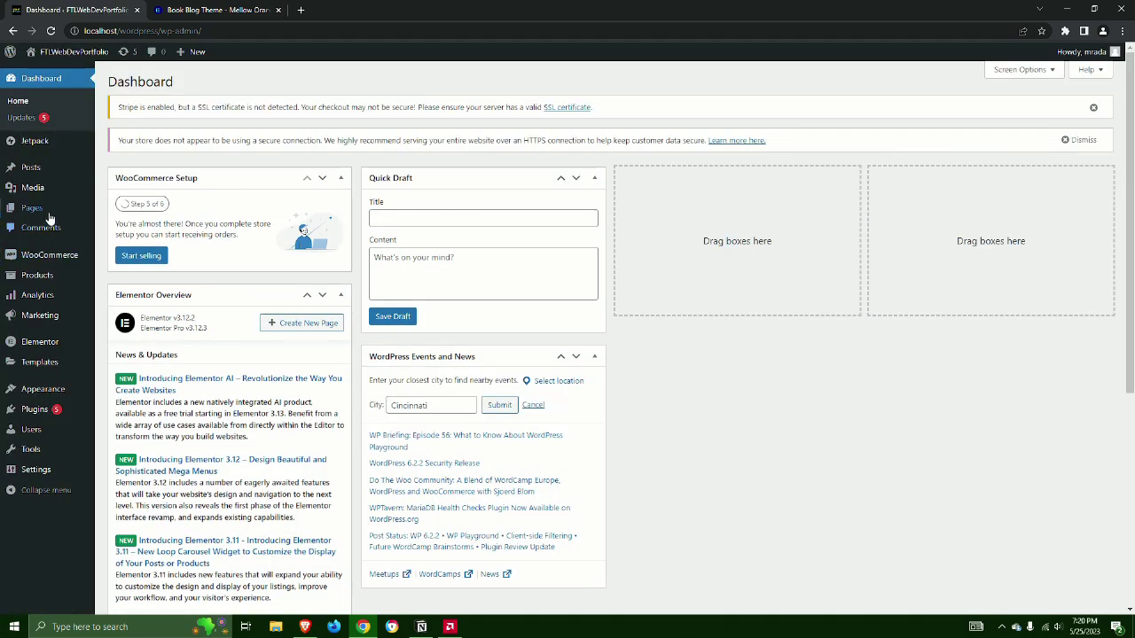
Create a new WordPress page titled "Home Page" and open it for editing with Elementor.
mouse_move(44, 213)
click(121, 211)
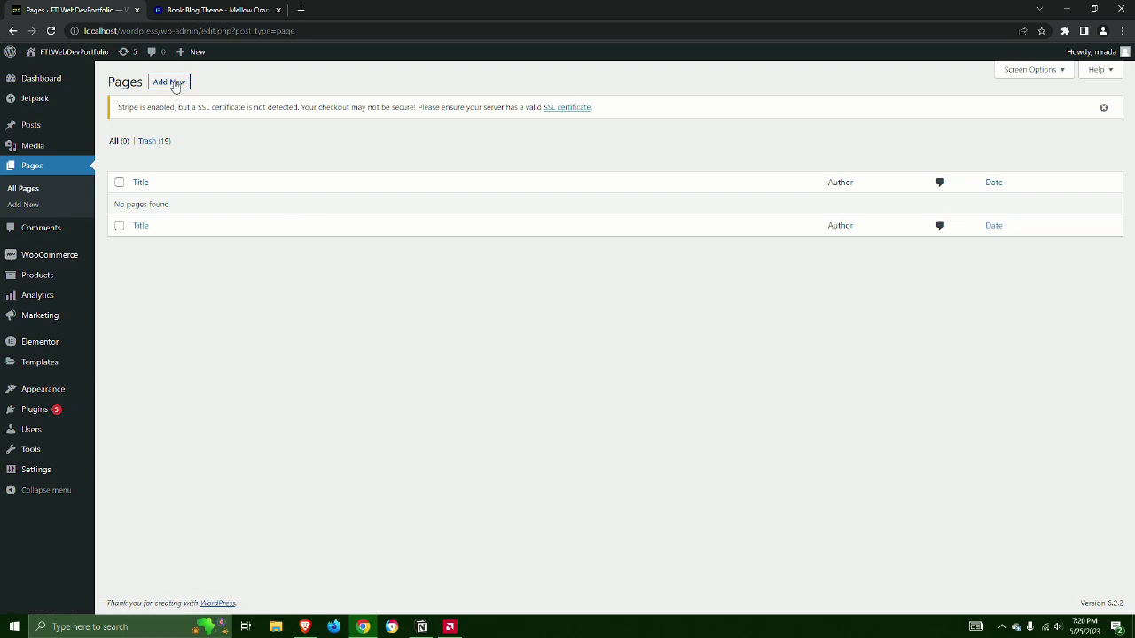
click(172, 83)
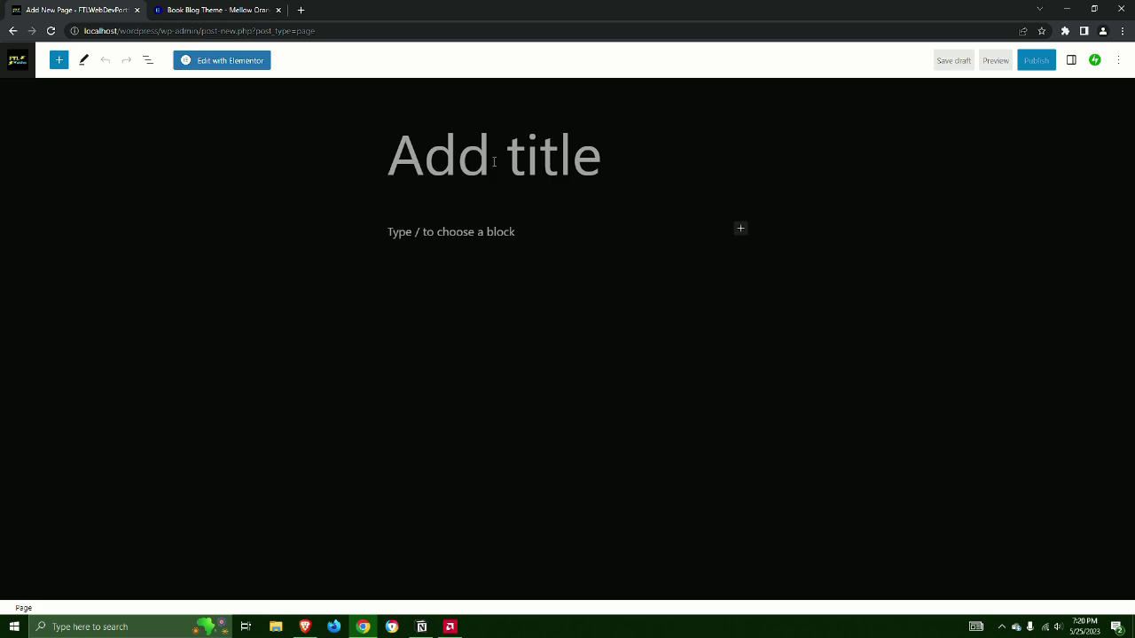
text(Home Page)
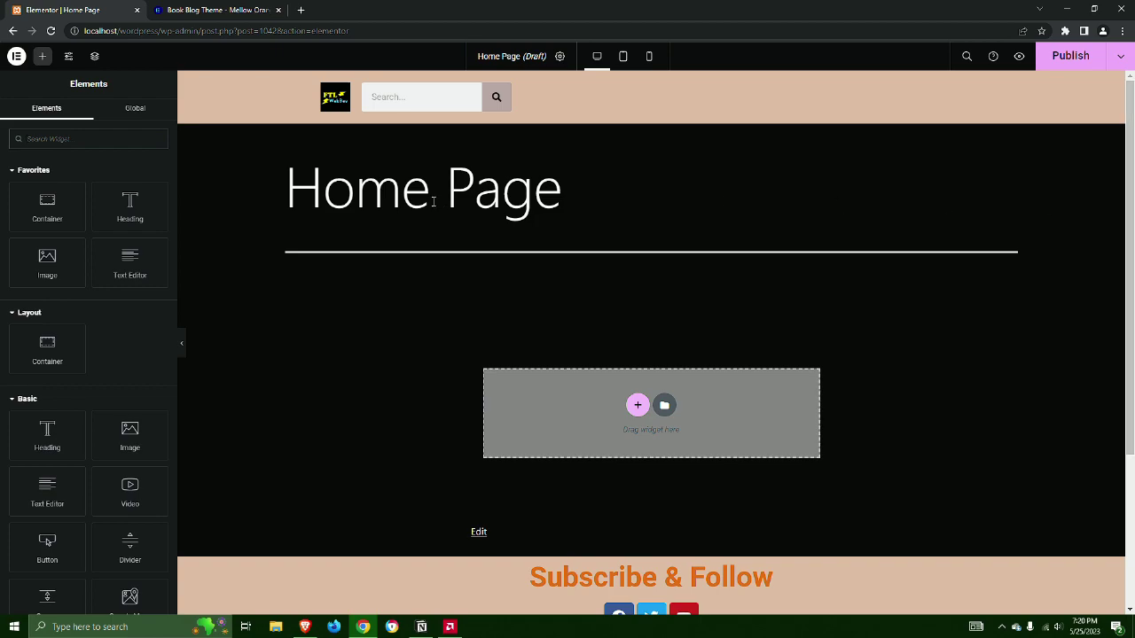
Set the Home Page's page layout to Elementor Full Width.
click(559, 56)
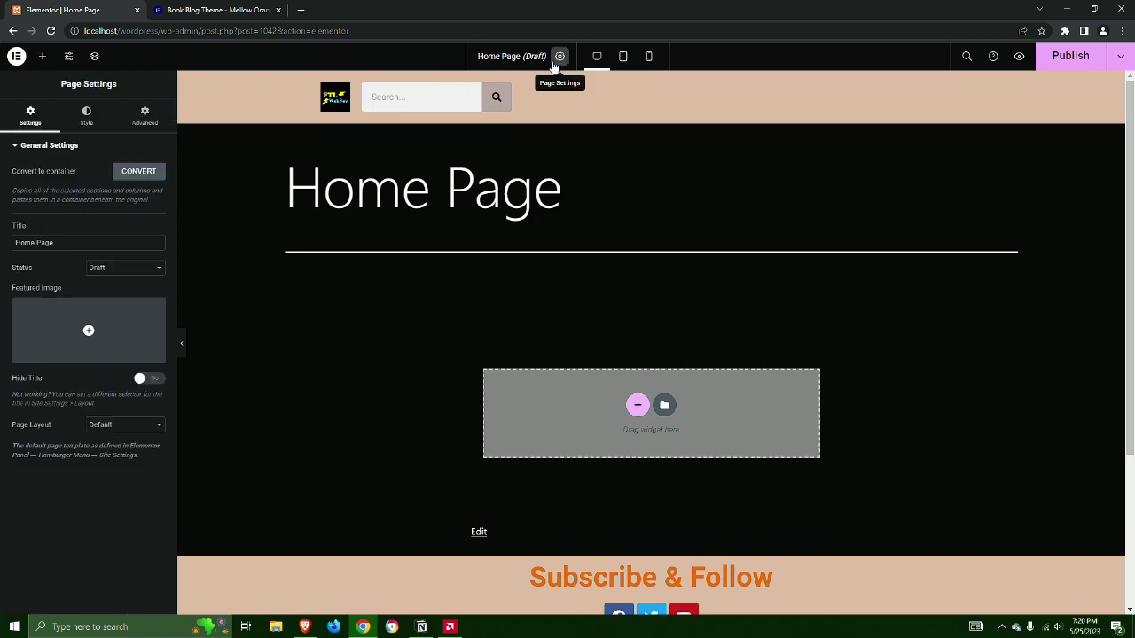
click(133, 427)
click(128, 454)
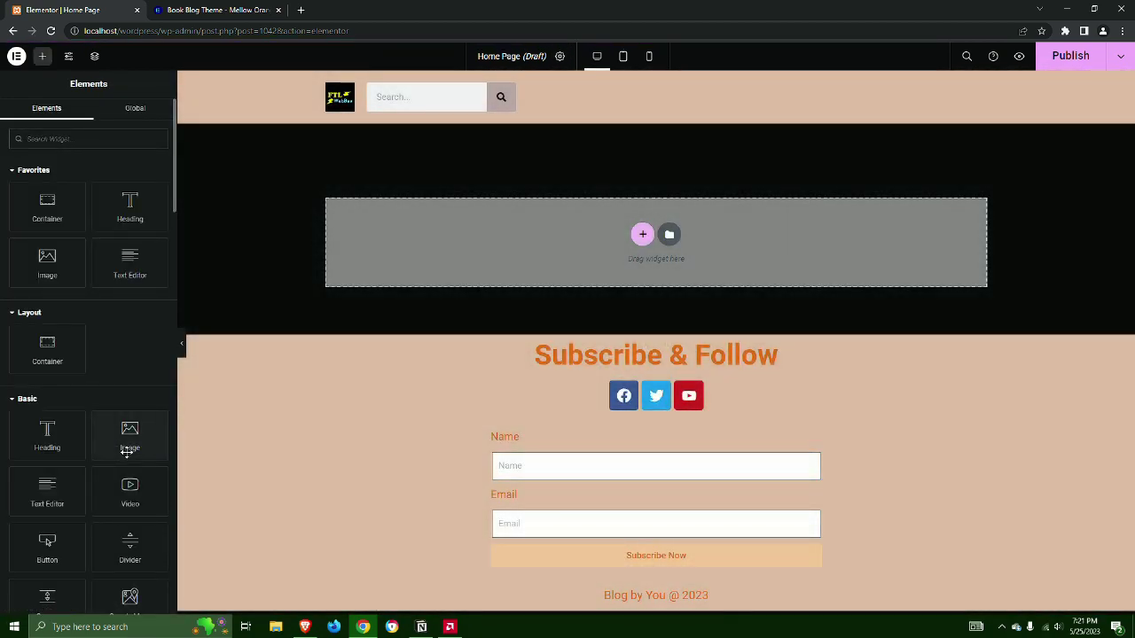
Add a Template widget to the Home Page and load the Book Blog Home Page template into it.
click(135, 141)
text(tem)
drag(131, 237, 692, 289)
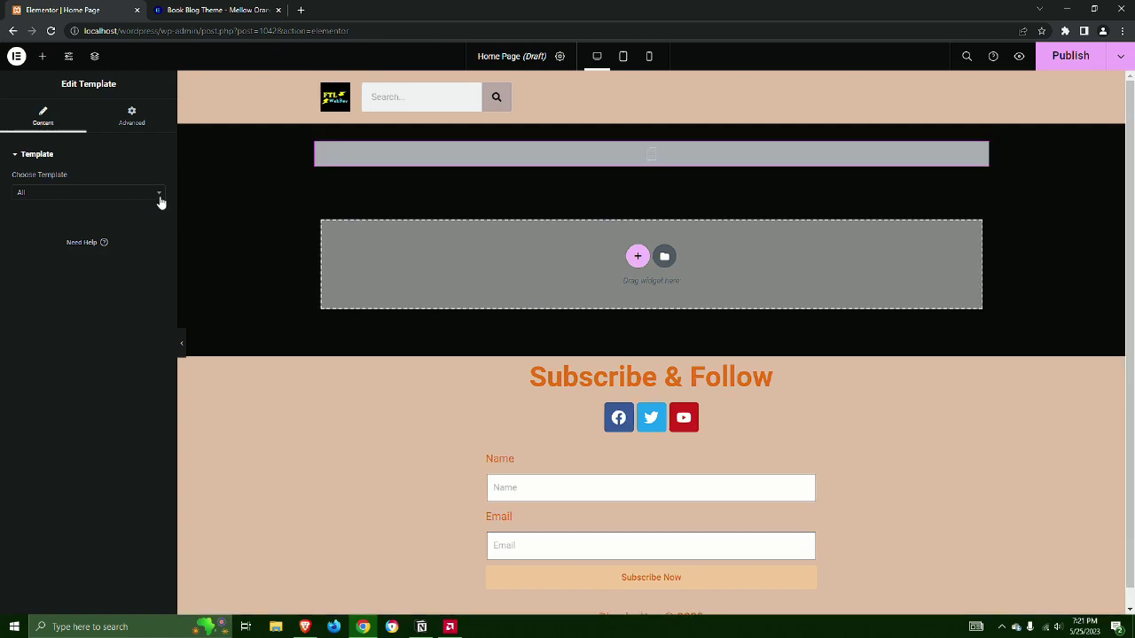
click(160, 197)
text(home)
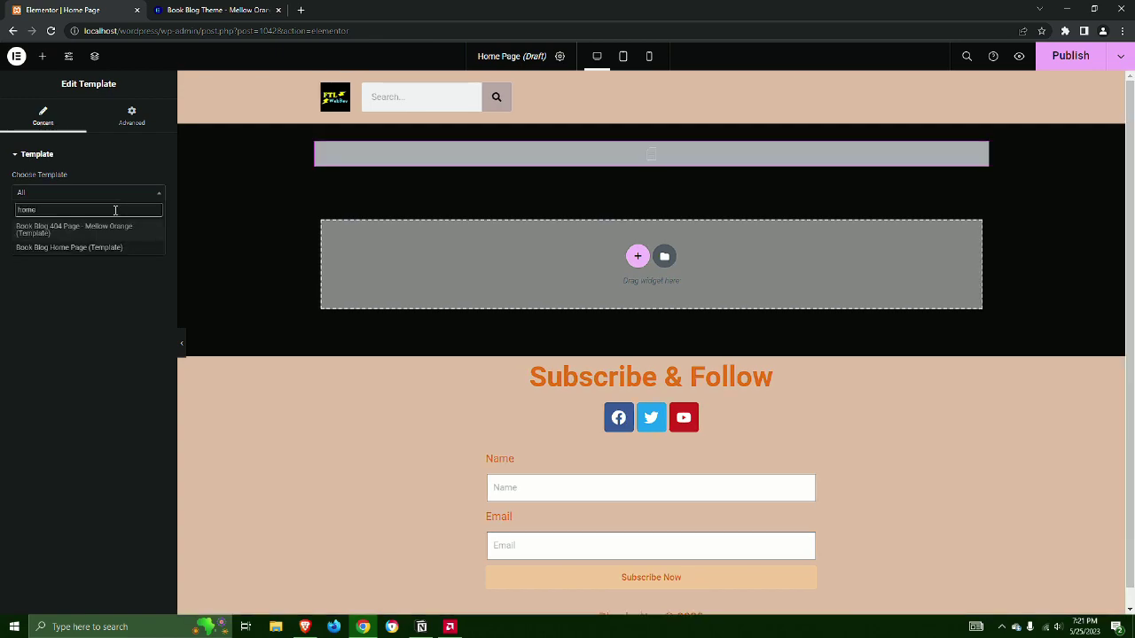
click(88, 247)
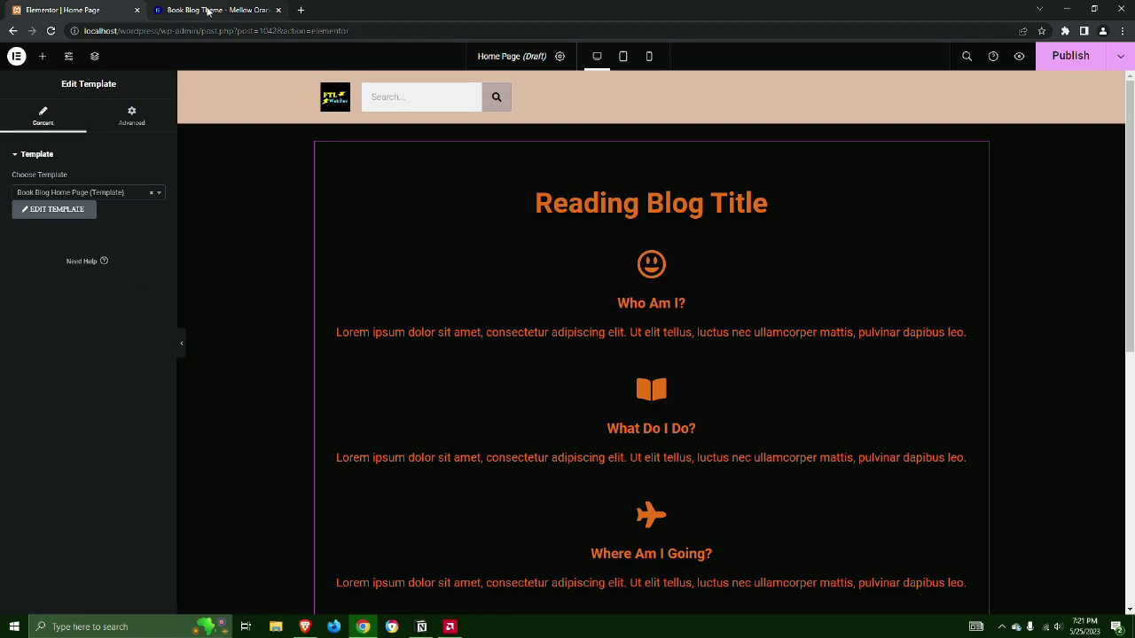
Open the Mellow Orange book blog tutorial post on the ftlwebdev.com site and copy the background theme color code #FDDDC5.
click(207, 11)
scroll(669, 390, up, 7)
scroll(669, 390, up, 10)
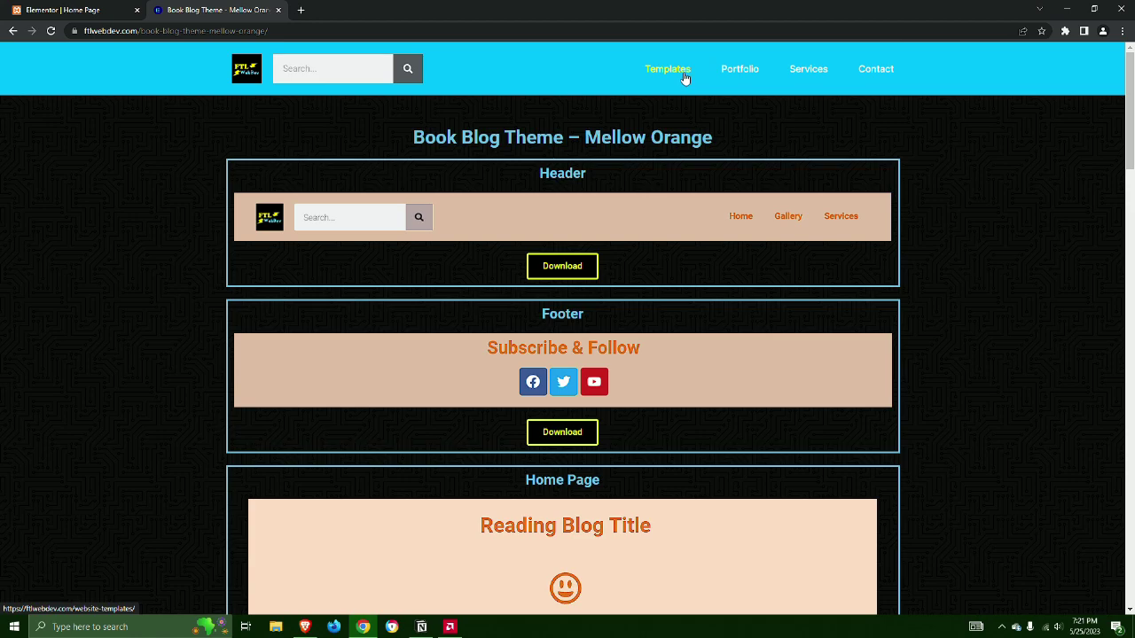
click(227, 80)
scroll(284, 232, down, 3)
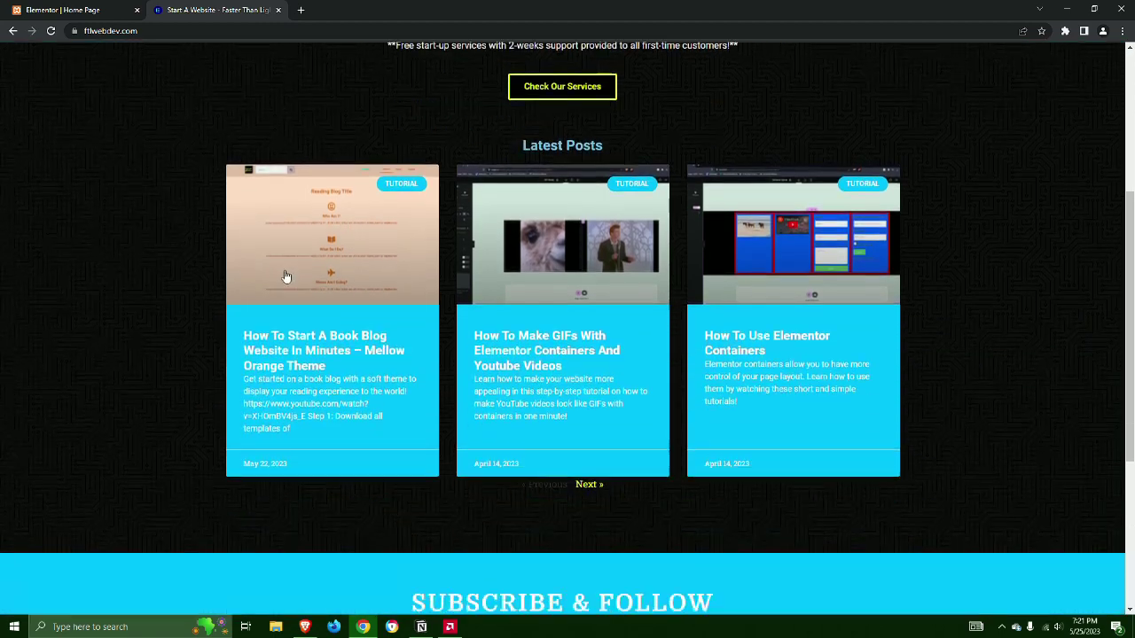
click(347, 353)
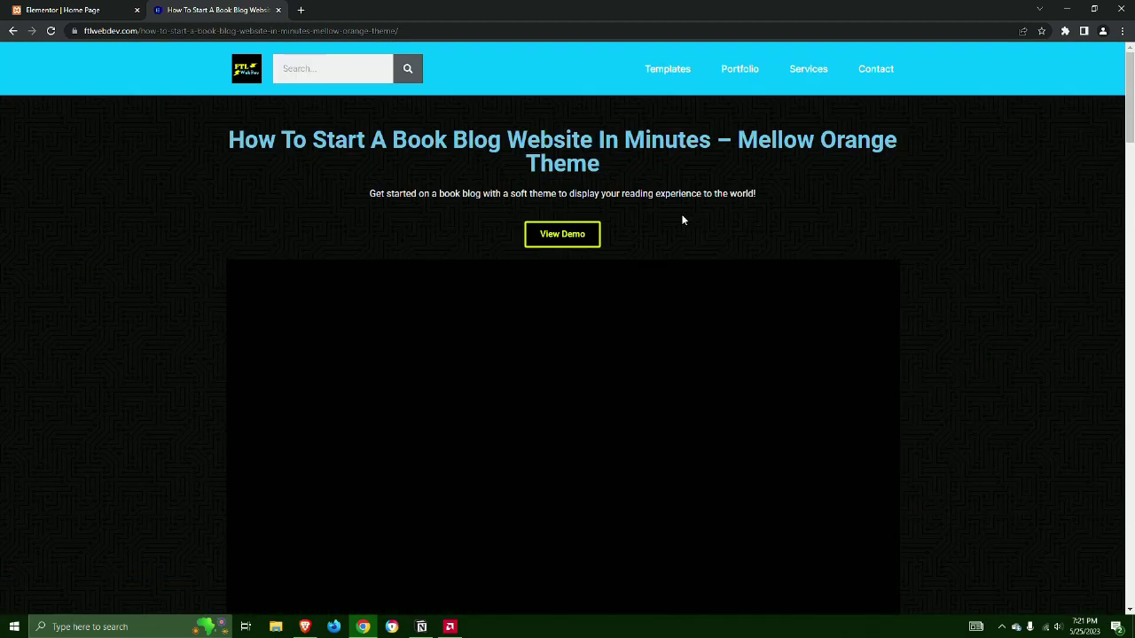
scroll(681, 212, down, 7)
scroll(654, 264, down, 1)
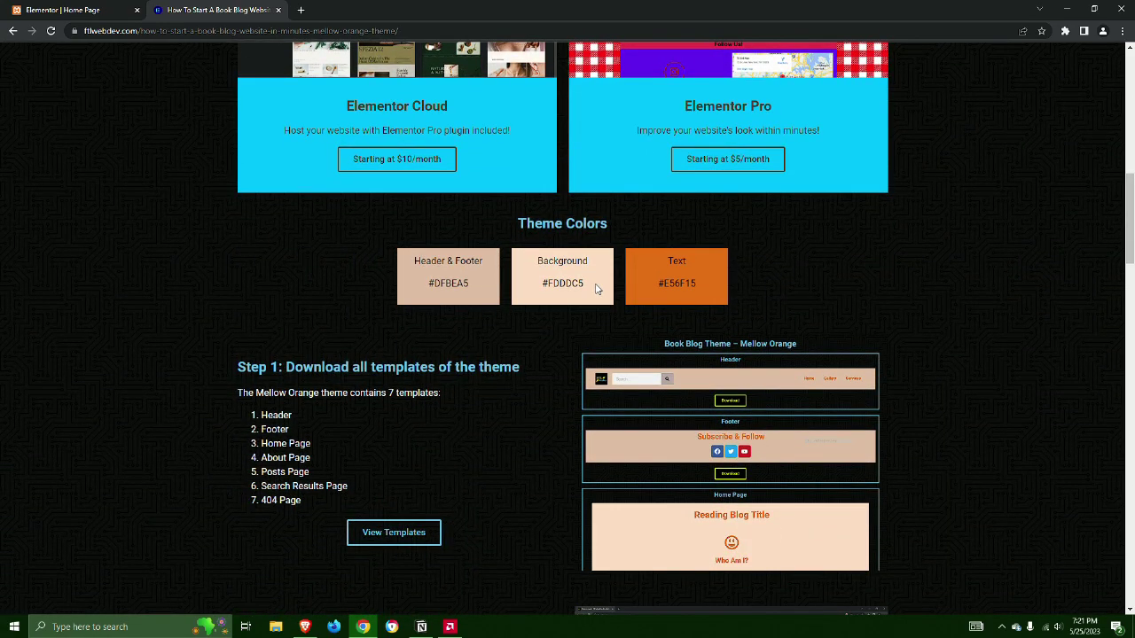
drag(589, 289, 540, 287)
key(ctrl+c)
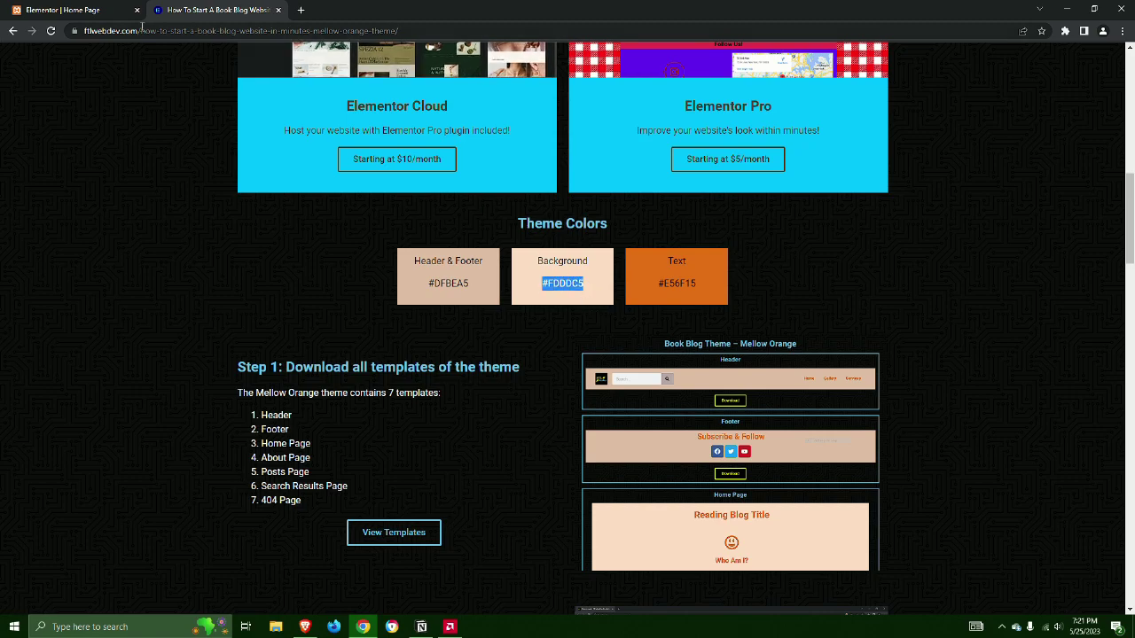
Give the Home Page body a classic background in the color #FDDDC5 and widen the settings panel.
click(107, 10)
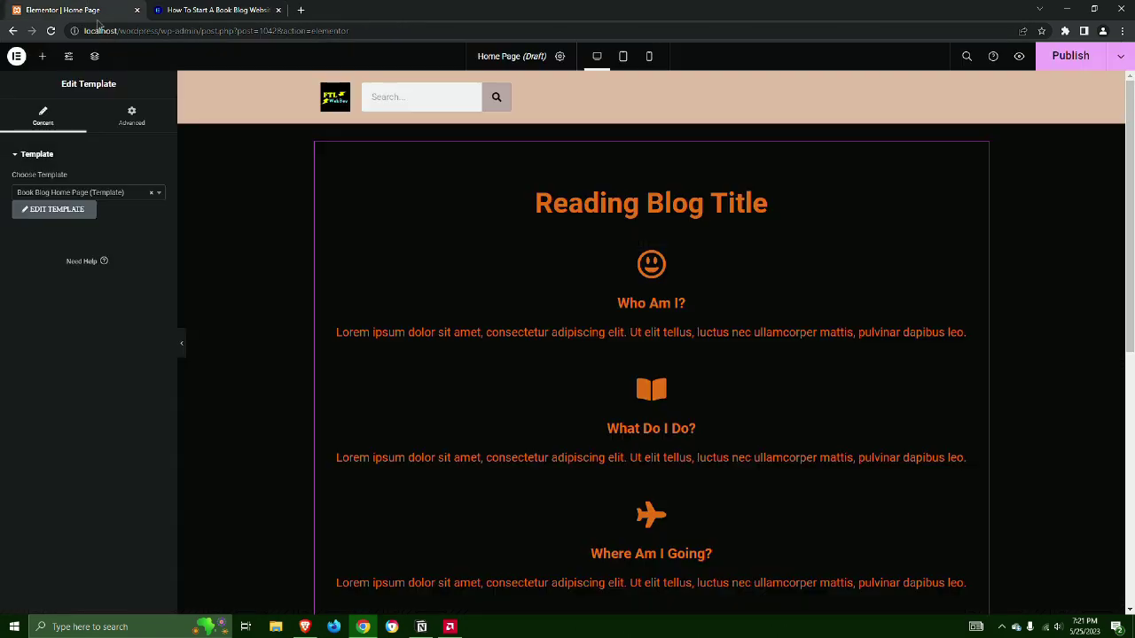
click(621, 163)
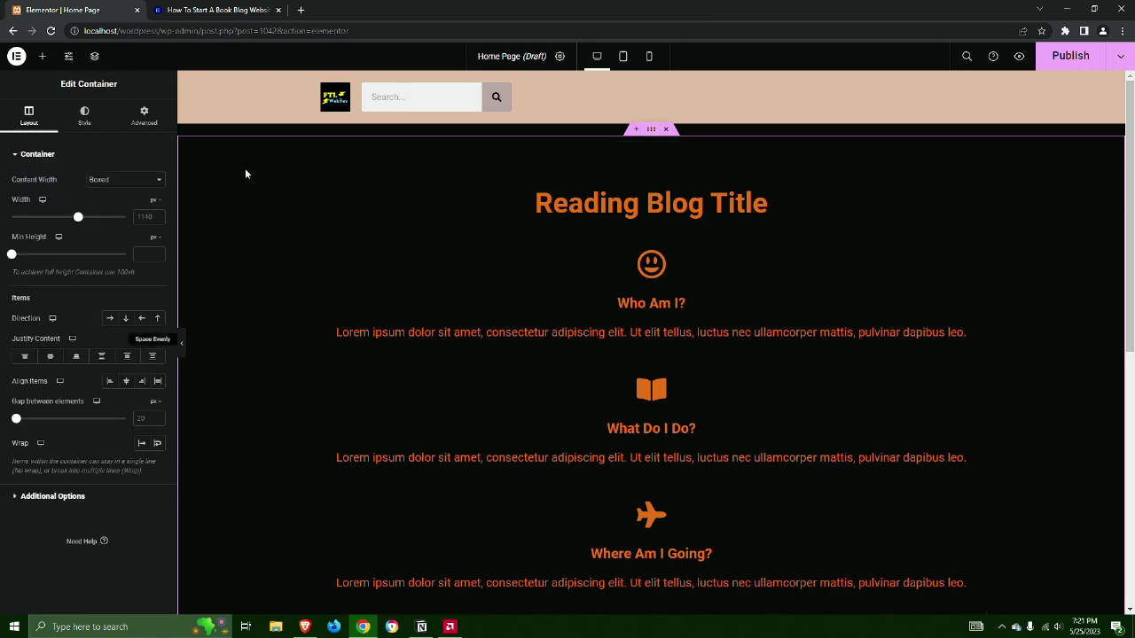
click(559, 56)
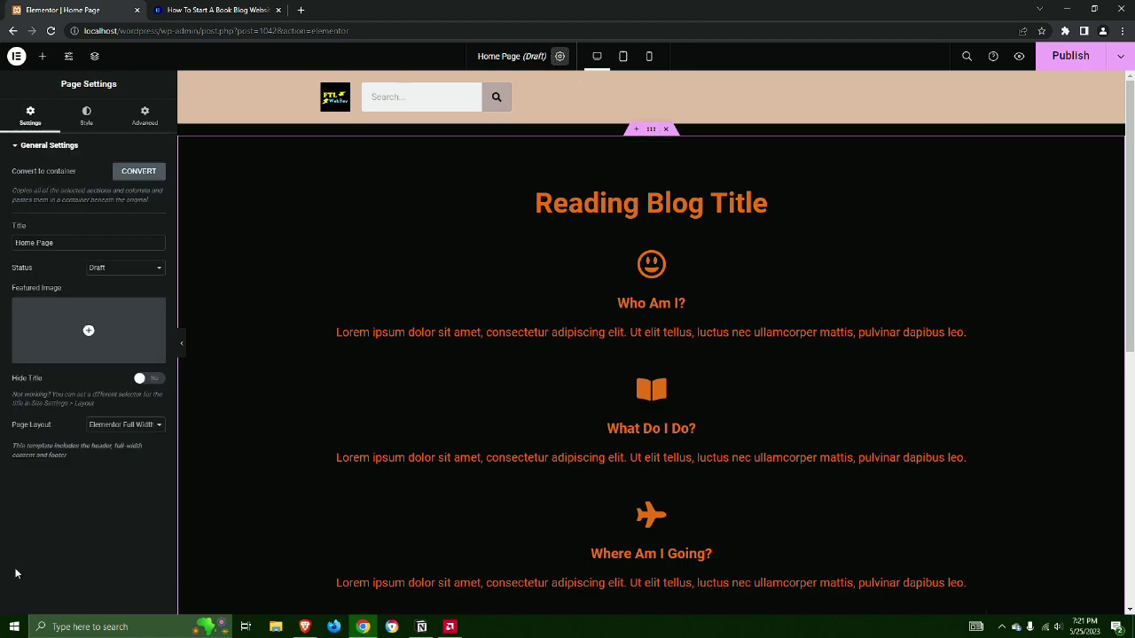
click(87, 116)
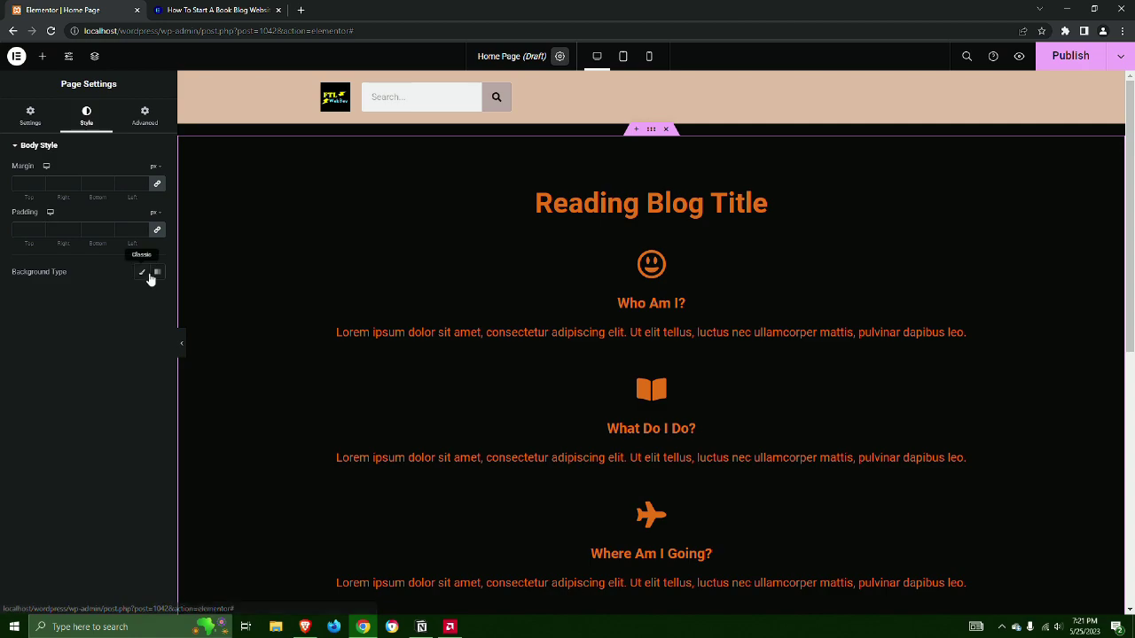
click(141, 272)
click(155, 301)
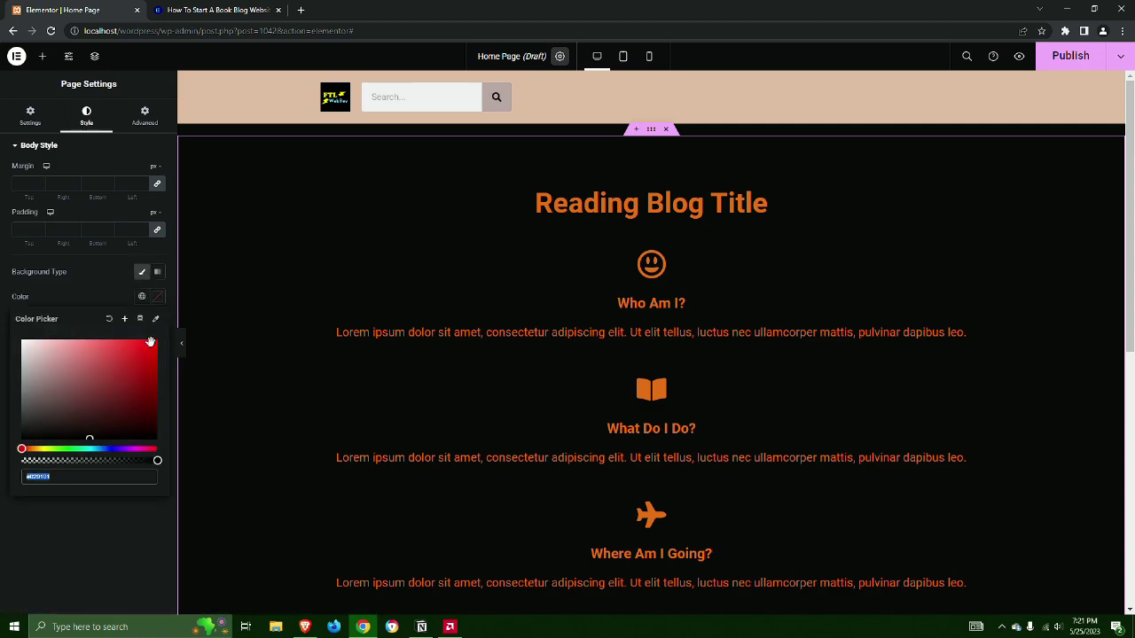
key(ctrl+v)
drag(176, 341, 213, 381)
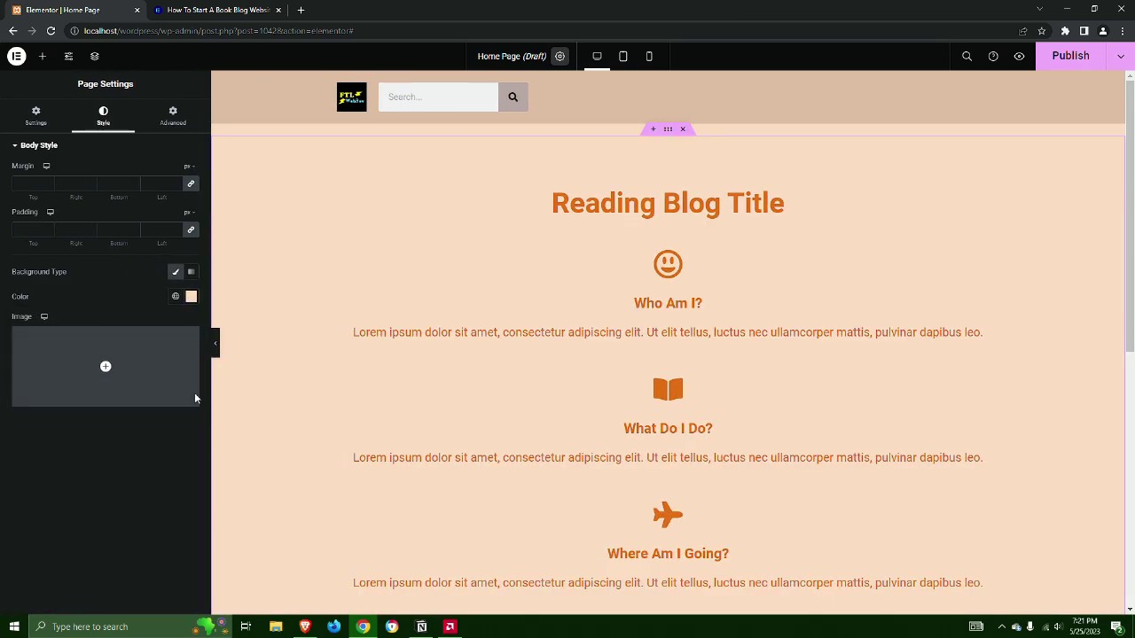
Publish the Home Page and look over its content.
click(1070, 56)
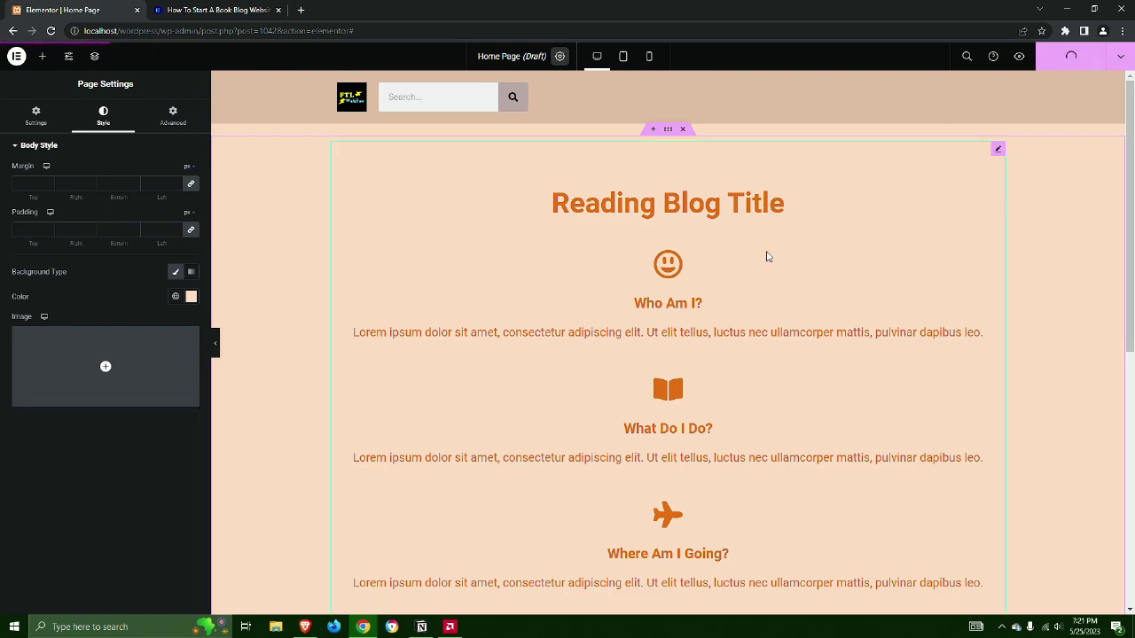
scroll(767, 258, down, 3)
scroll(765, 261, up, 2)
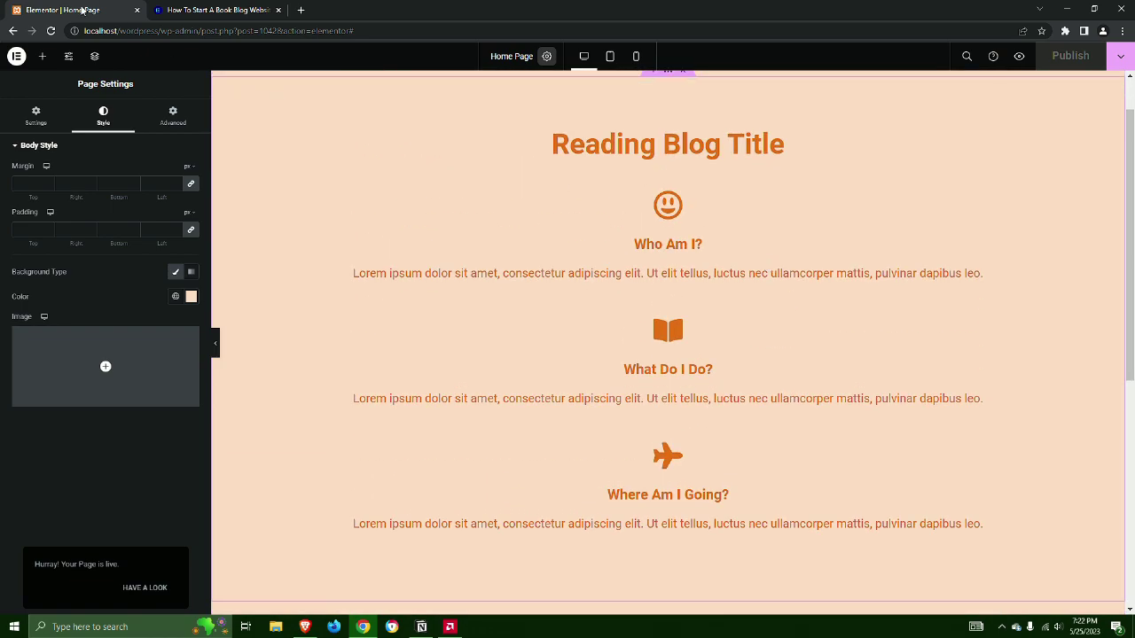
Go from the Elementor editor to the WordPress dashboard to manage the website.
click(11, 32)
click(17, 56)
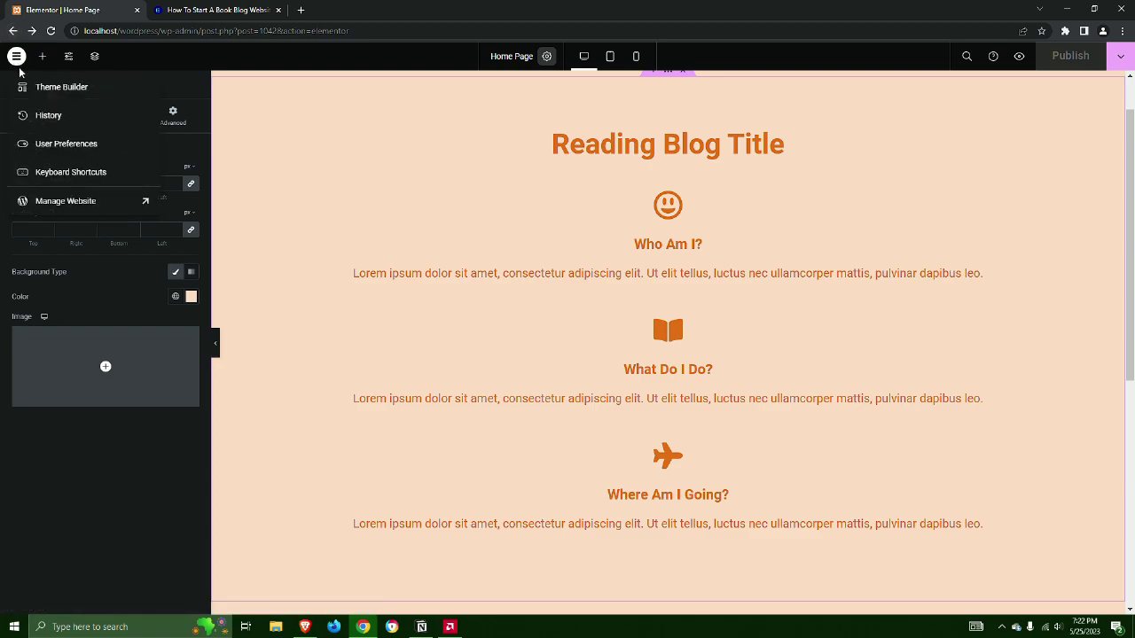
click(55, 203)
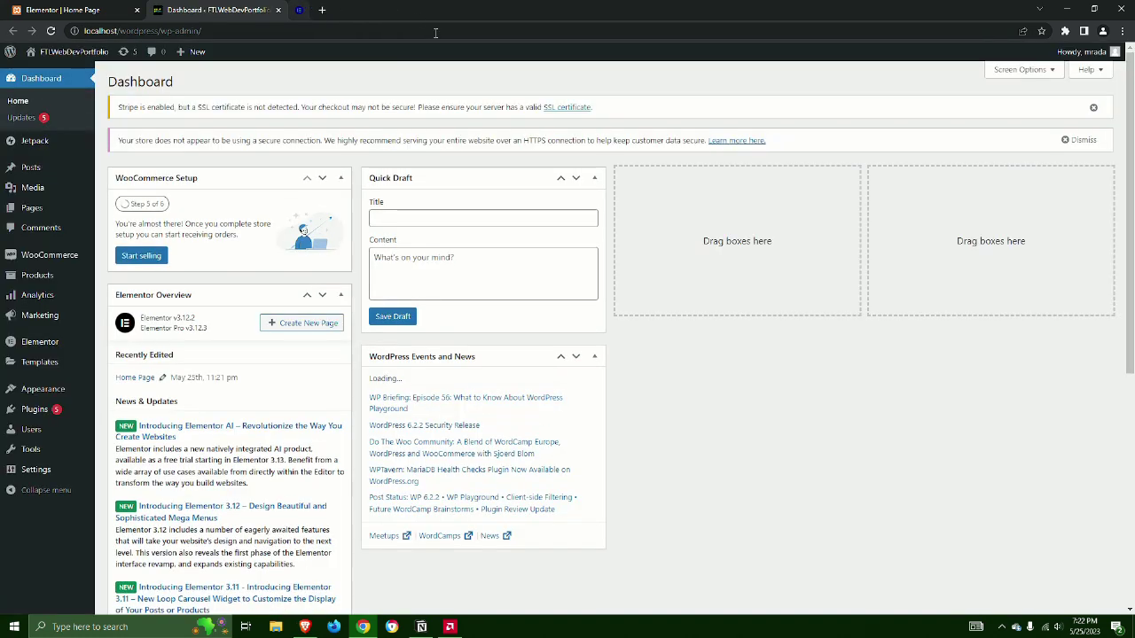
Create a new page titled "About Page" and open it for editing with Elementor.
mouse_move(68, 197)
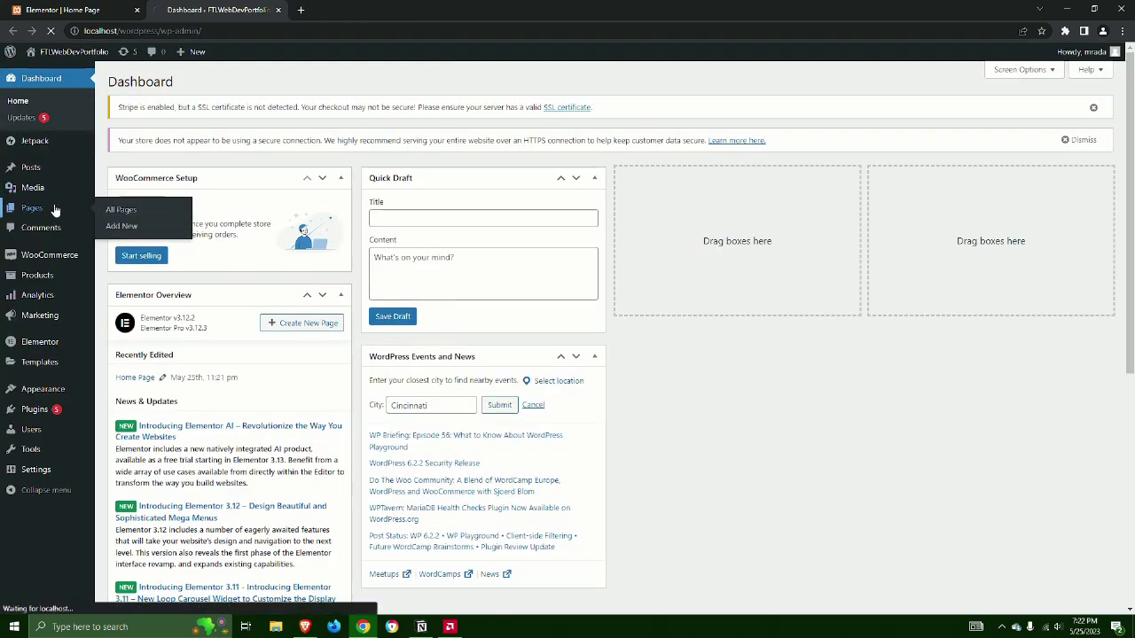
click(65, 209)
click(168, 83)
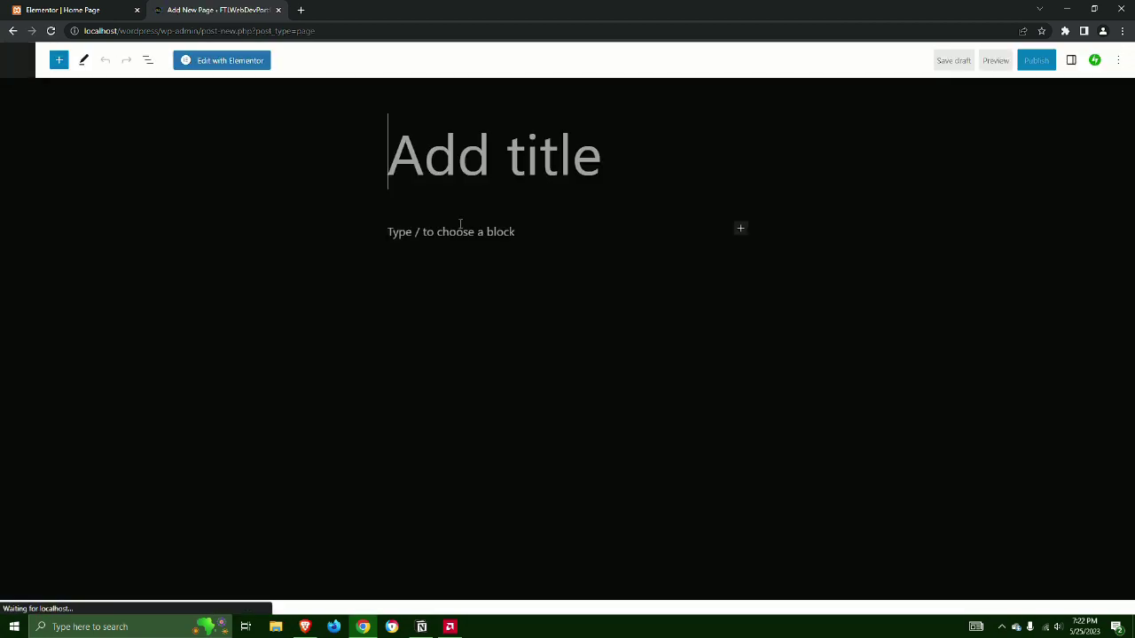
text(About)
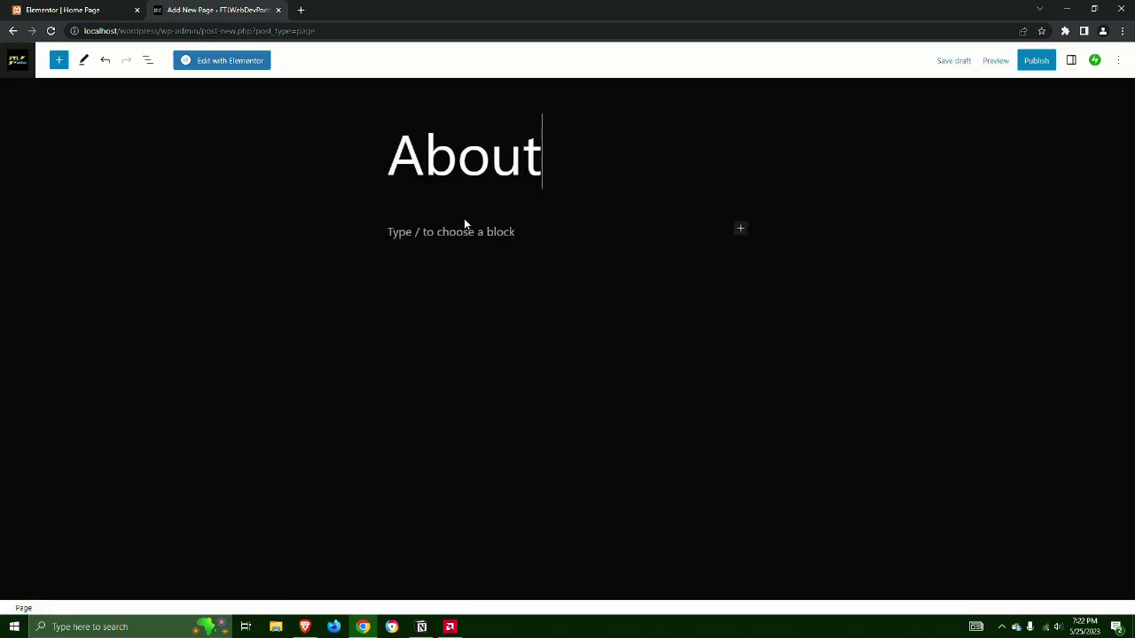
text( Page)
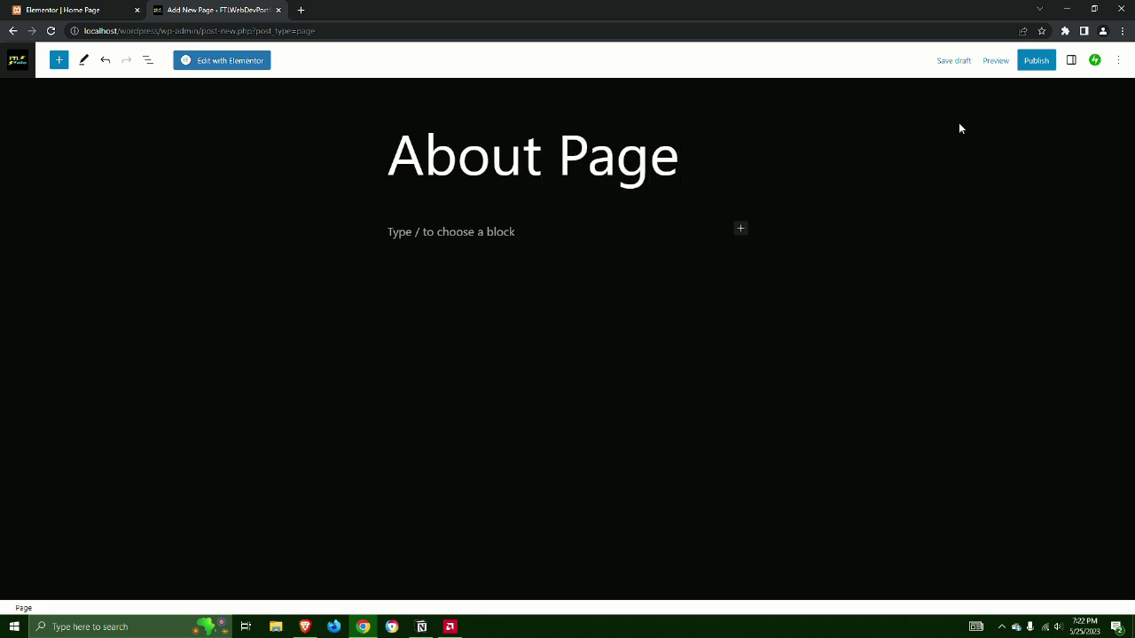
click(241, 62)
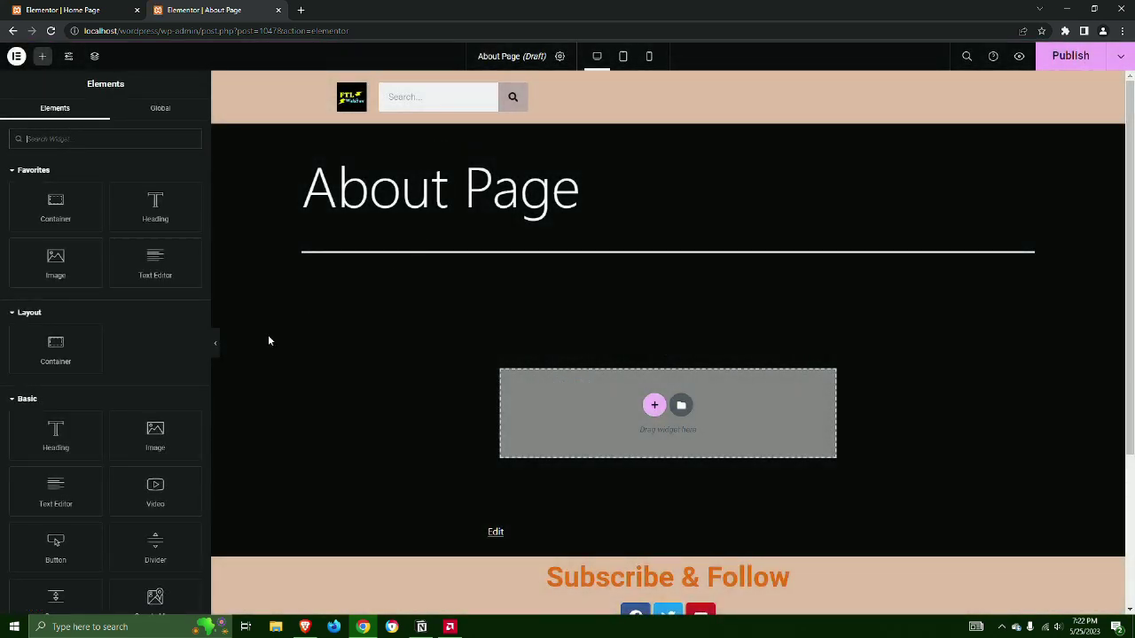
Set the About Page's layout to Elementor Full Width.
click(560, 56)
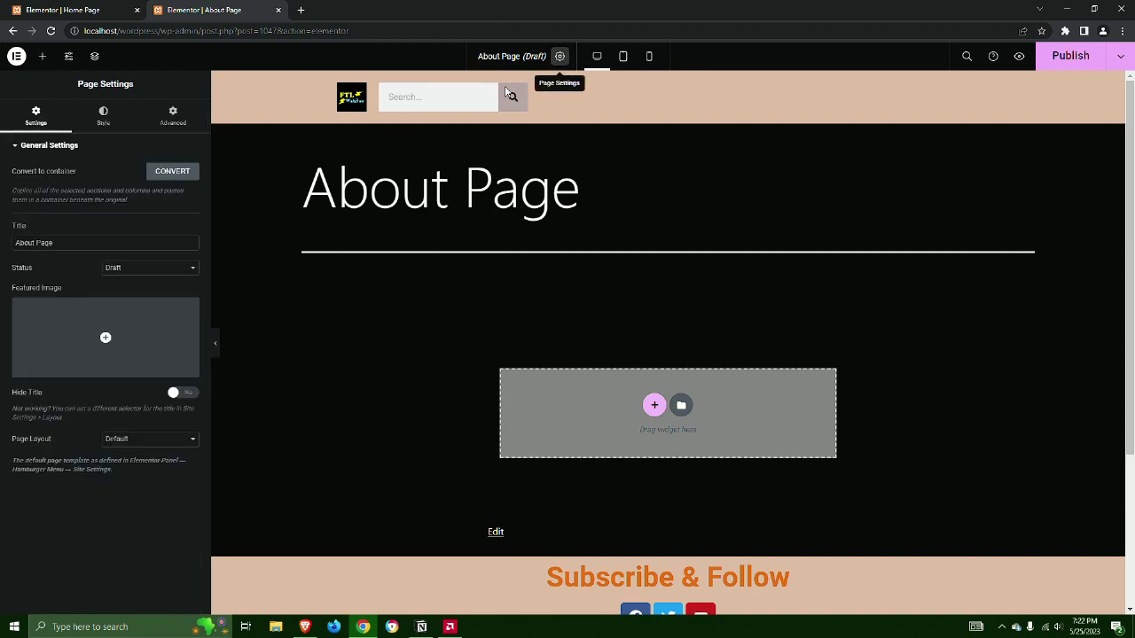
click(139, 440)
click(142, 472)
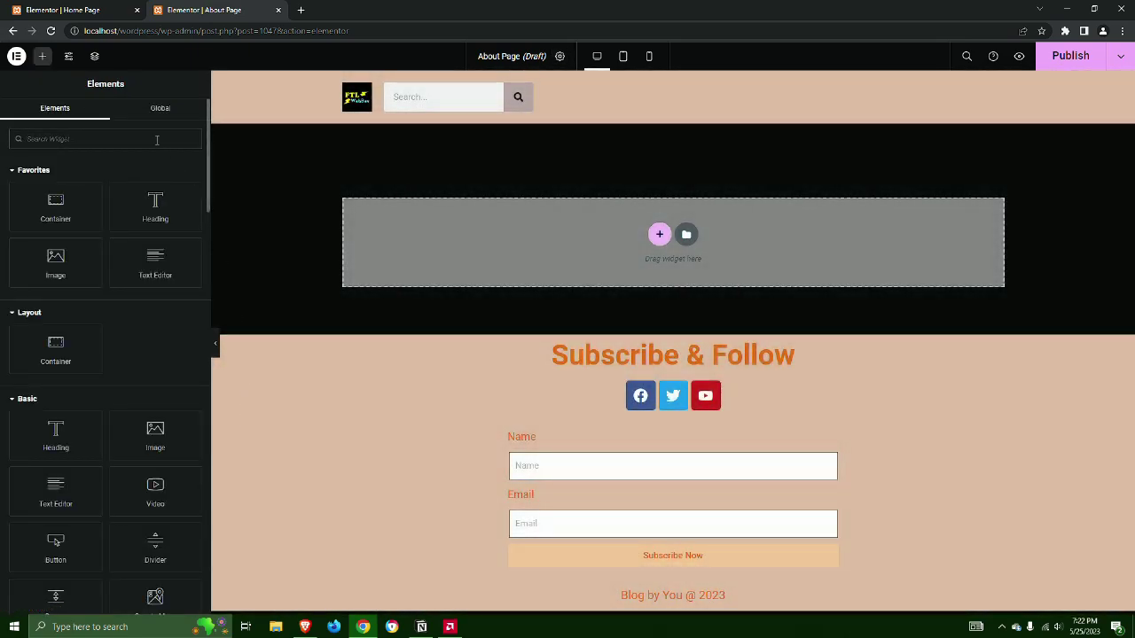
Add a Template widget to the About Page and assign the Book Blog About Page template to it.
click(156, 140)
text(templ)
drag(88, 204, 591, 261)
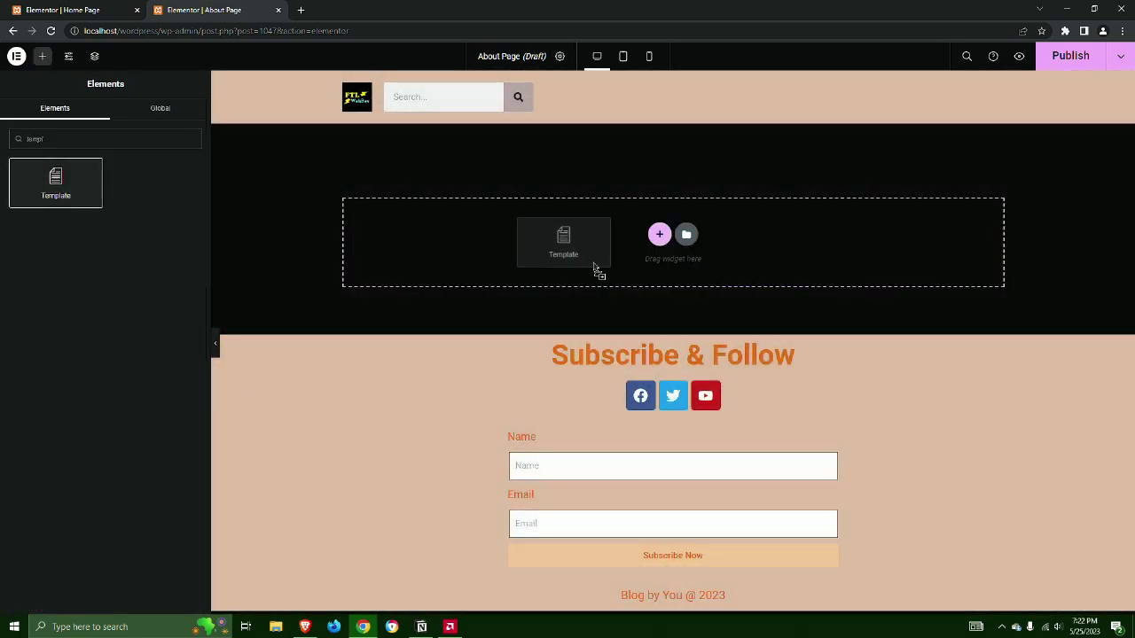
click(113, 194)
text(about)
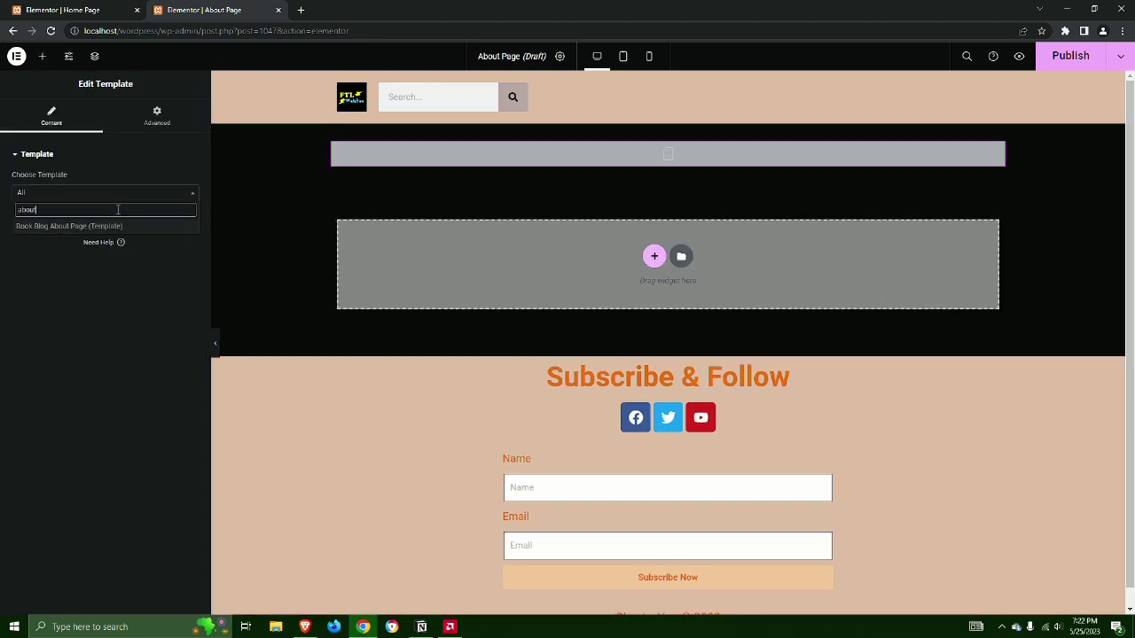
click(106, 226)
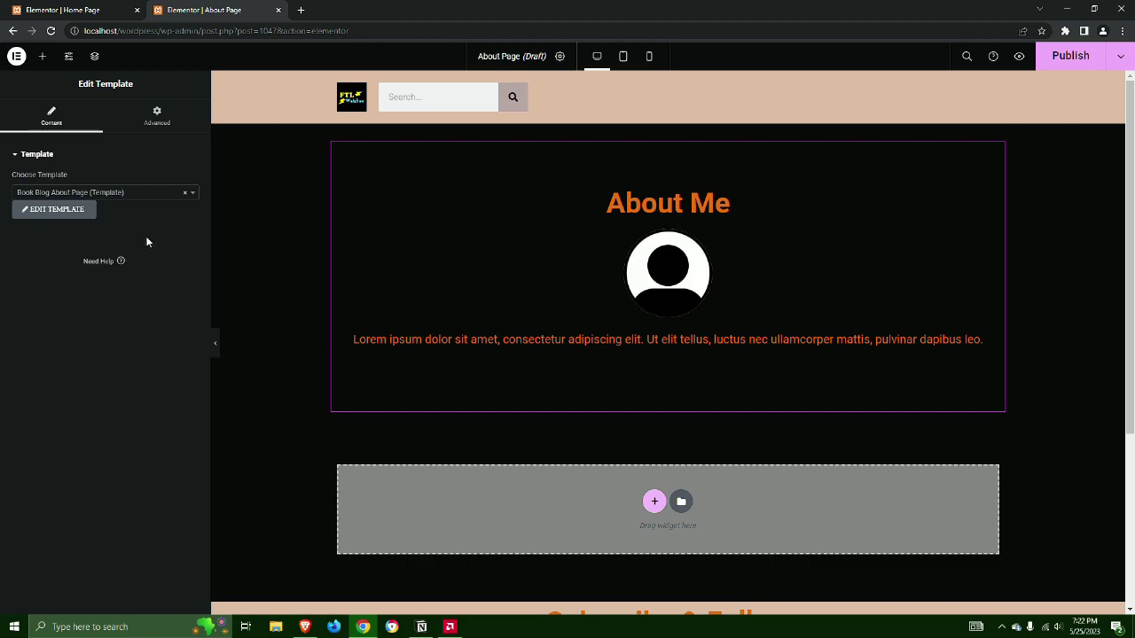
Give the About Page body a classic background in the color #FDDDC5.
click(560, 56)
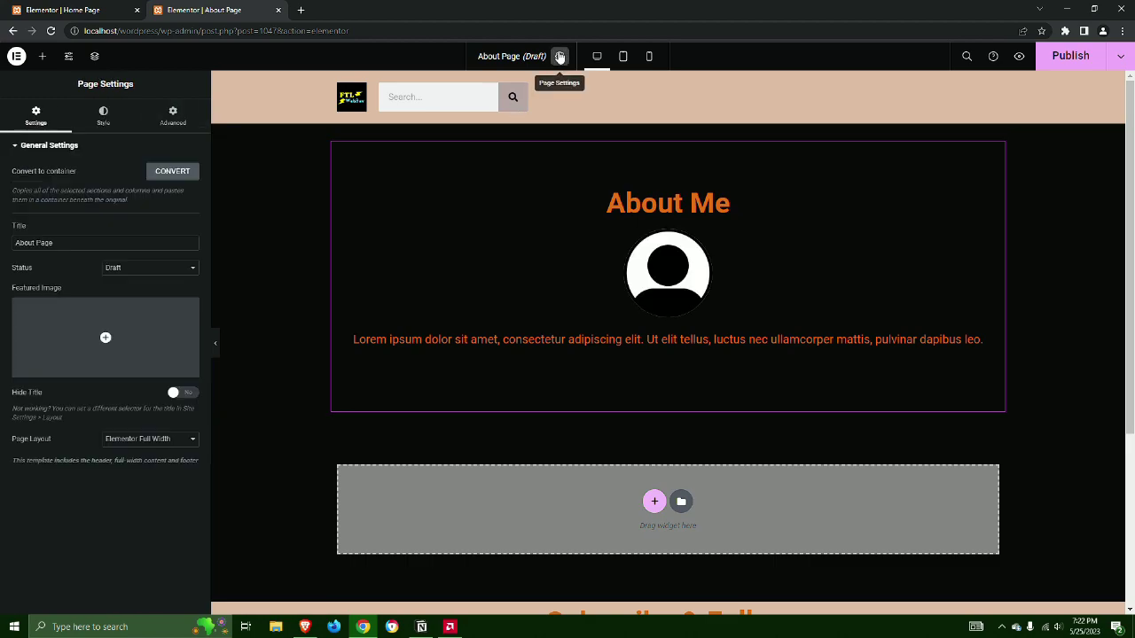
click(122, 120)
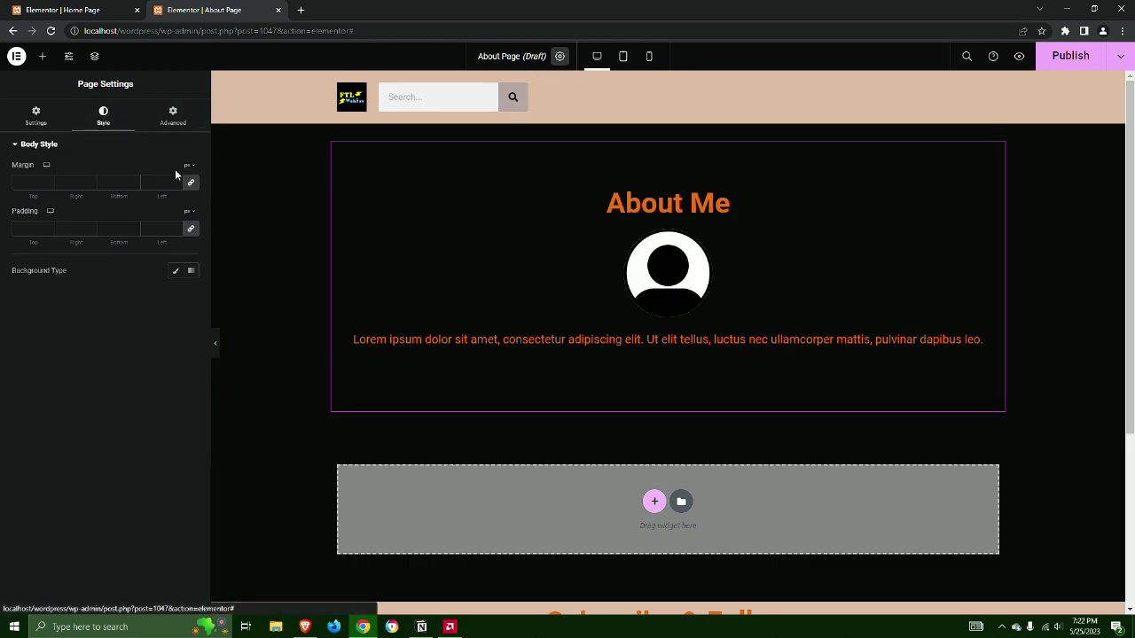
click(191, 298)
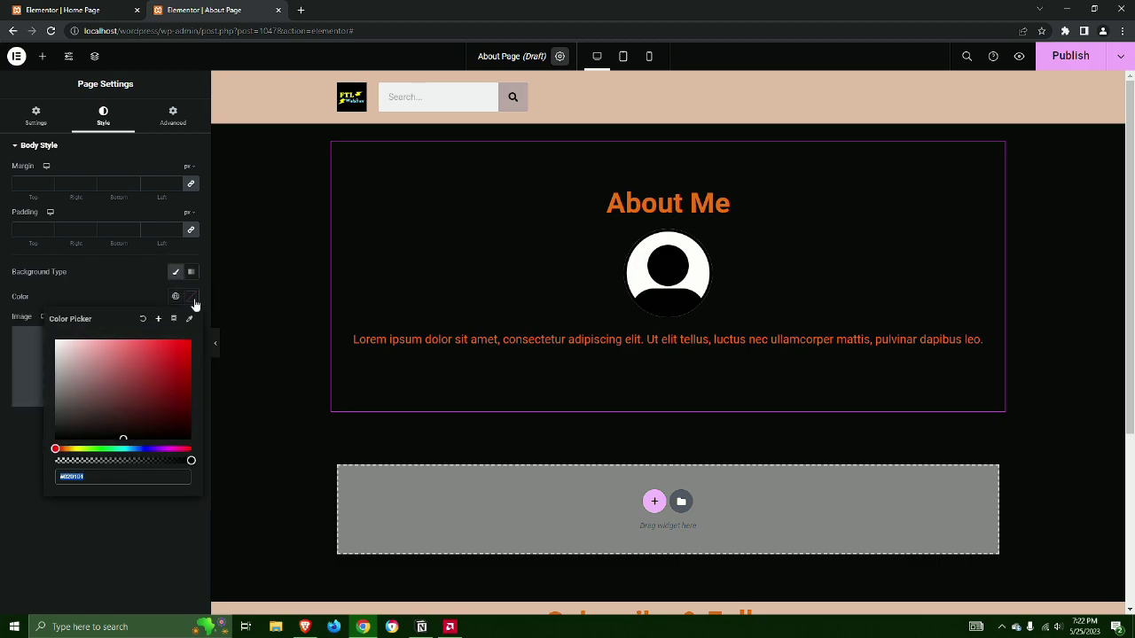
key(ctrl+v)
click(126, 289)
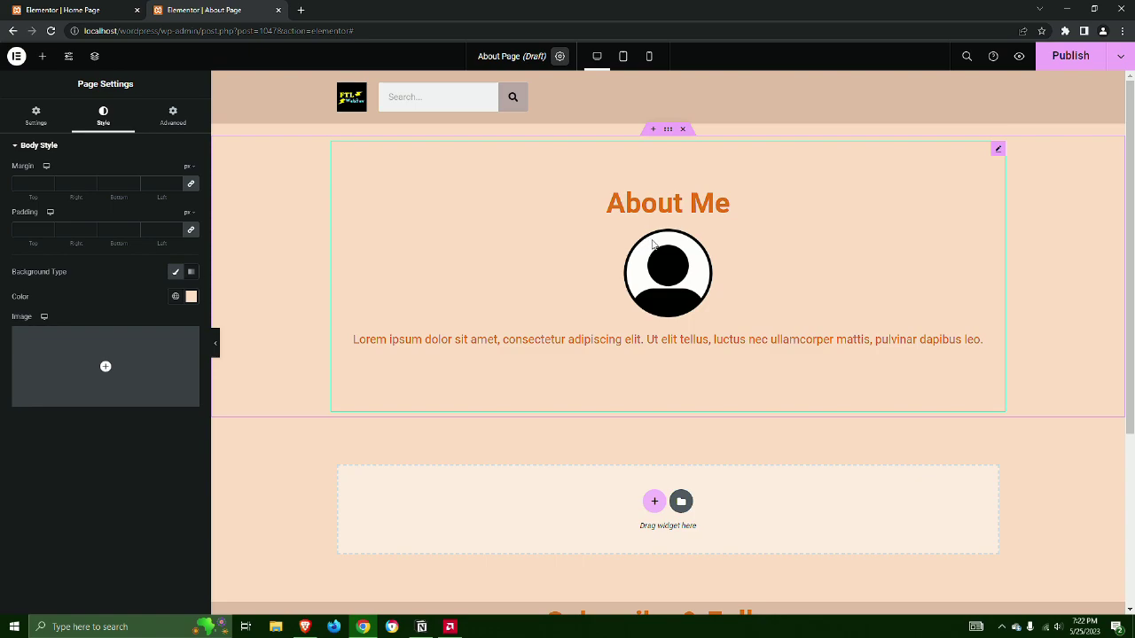
Publish the About Page and go from the Elementor editor to the WordPress dashboard.
click(1058, 55)
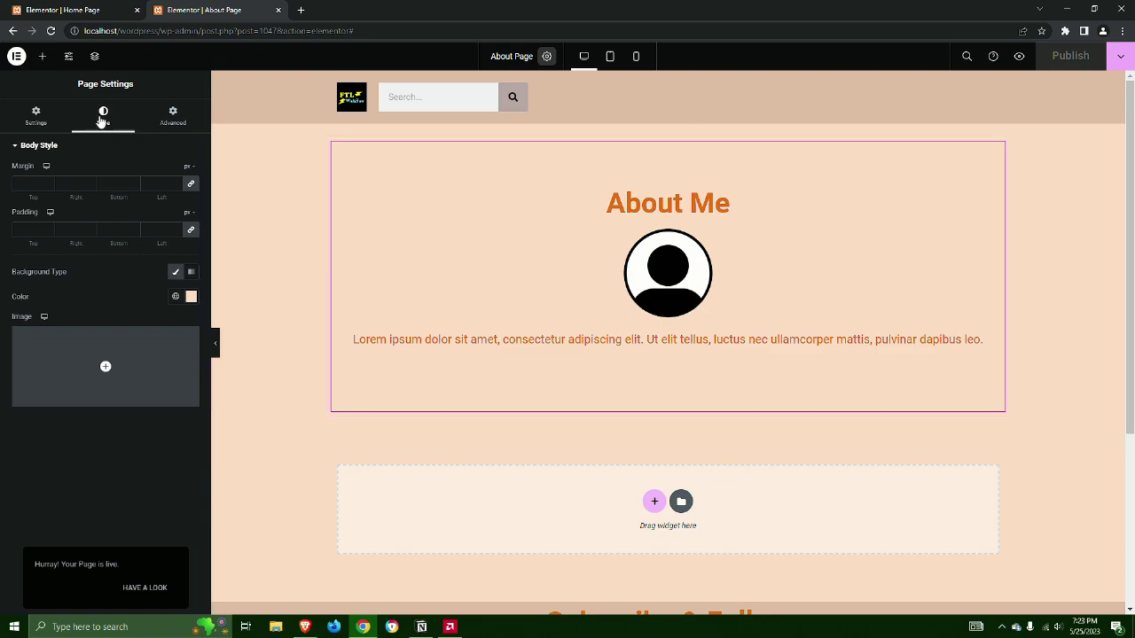
click(17, 57)
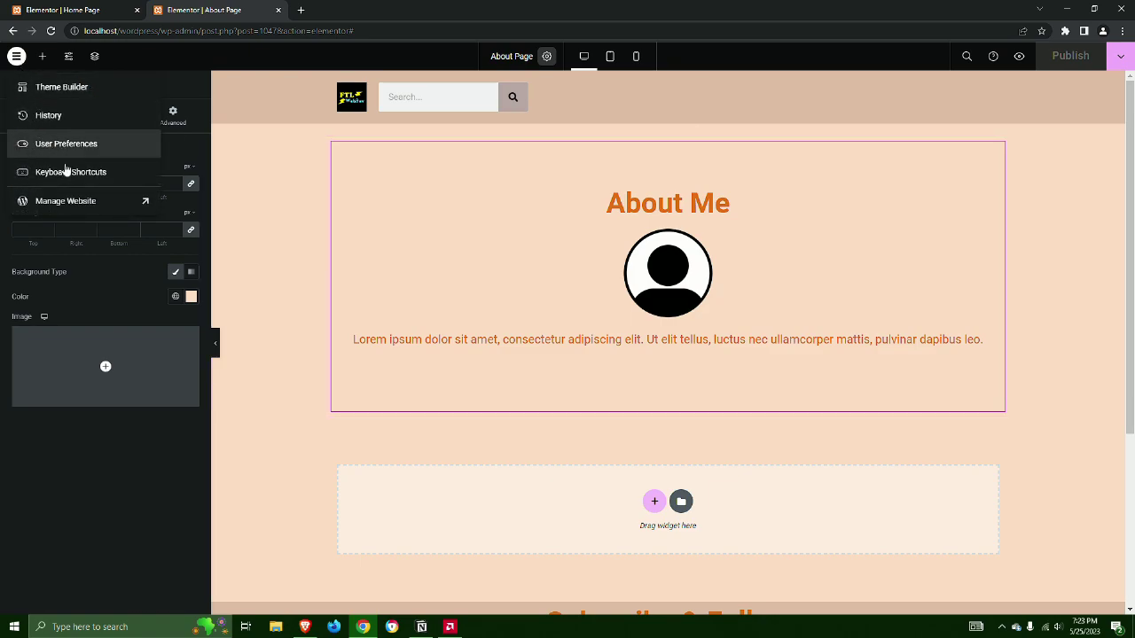
click(65, 200)
click(279, 11)
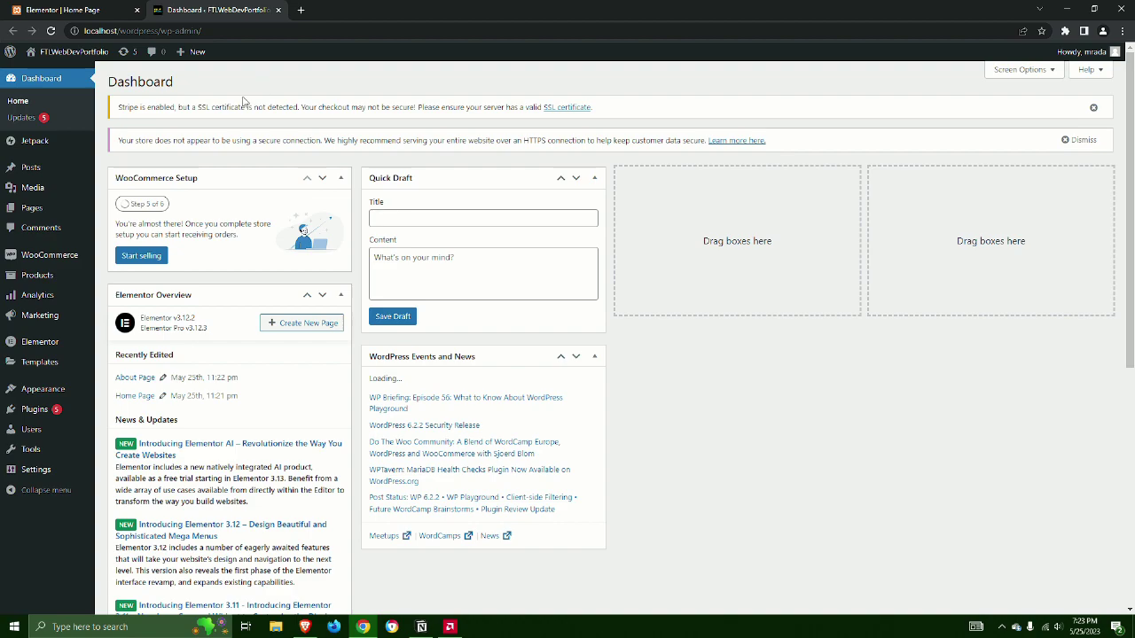
Create a new page titled "Posts Page" and open it for editing with Elementor.
mouse_move(52, 207)
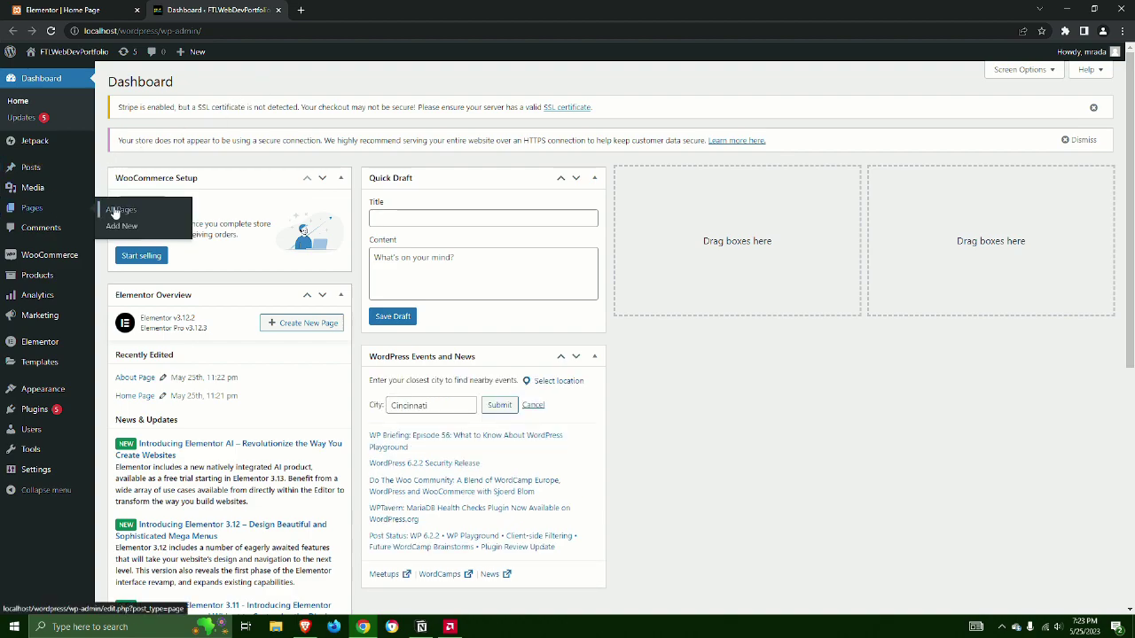
click(115, 210)
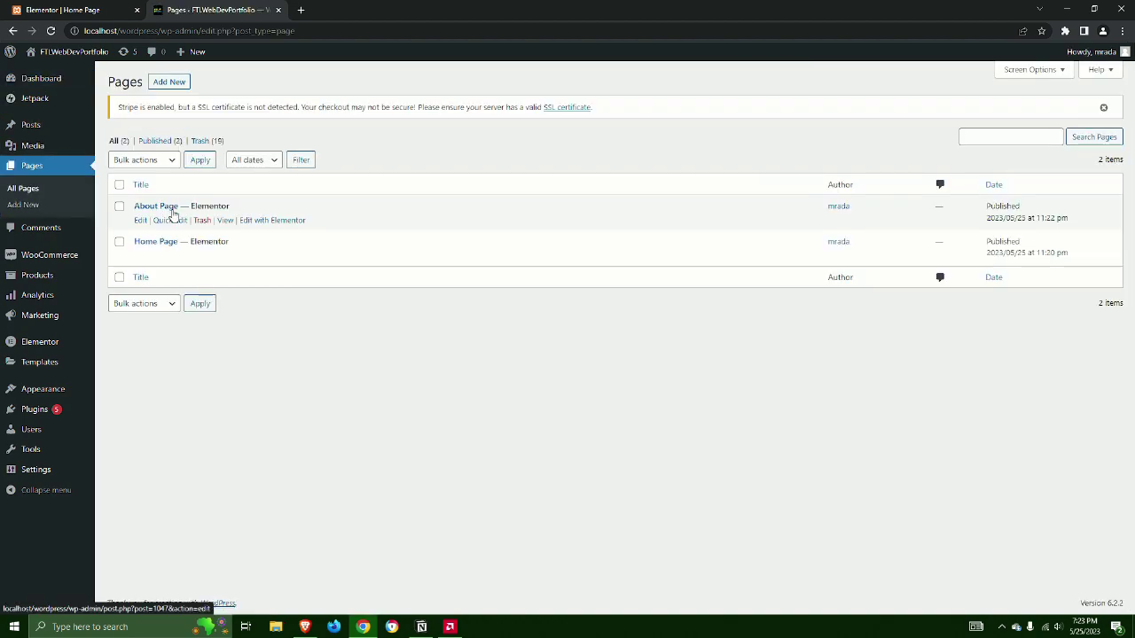
click(168, 84)
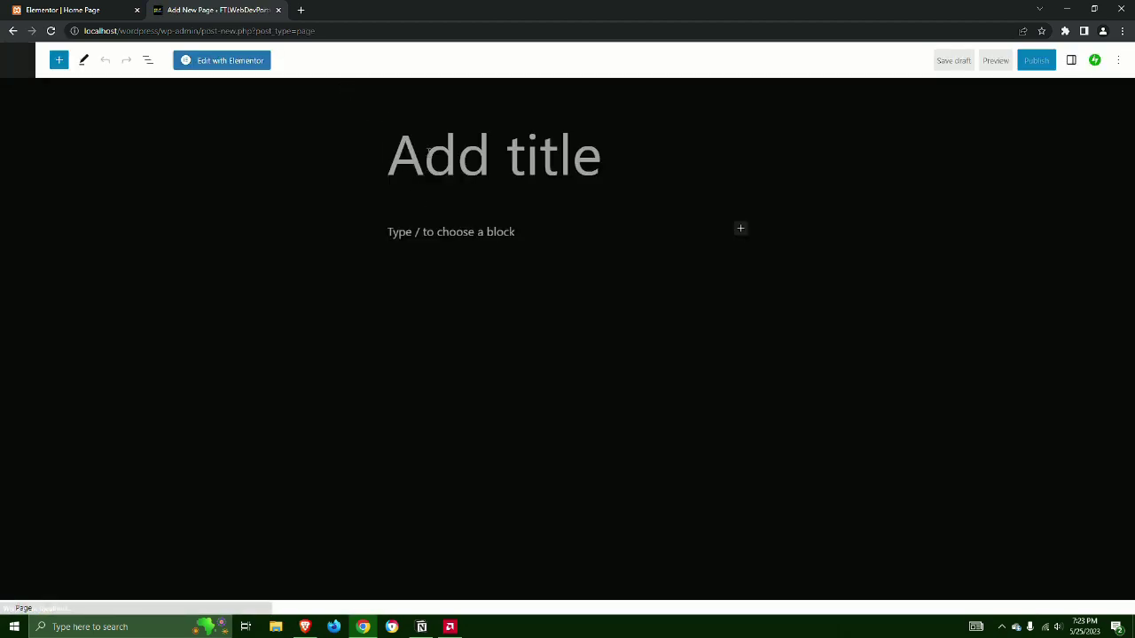
text(Posts Pag)
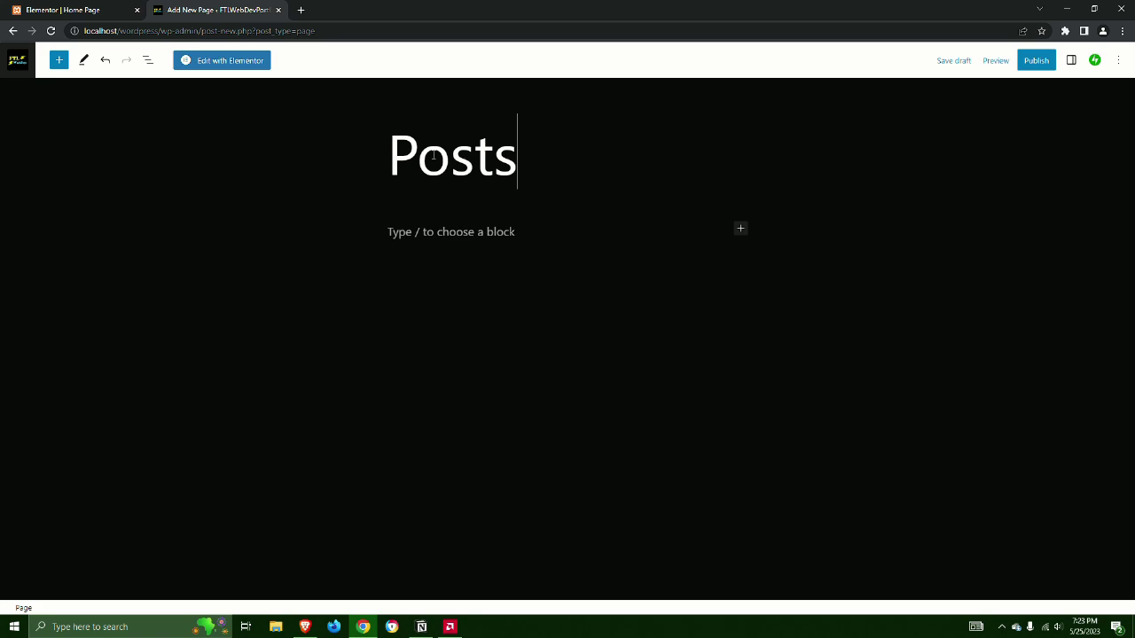
text(e)
click(262, 64)
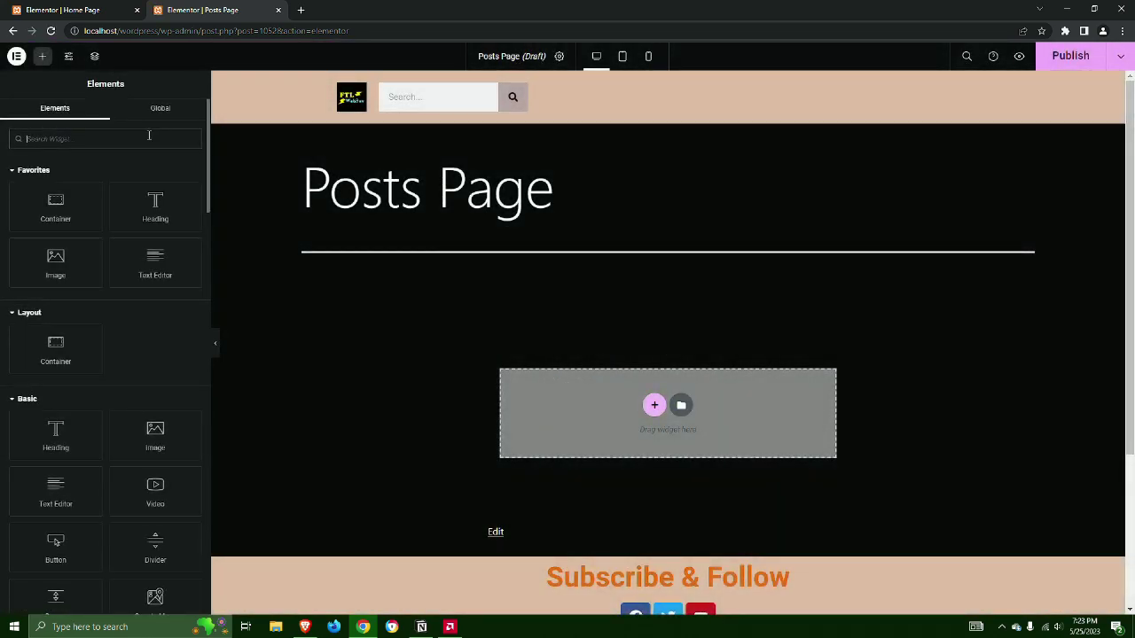
Add a Template widget to the Posts Page and set the page layout to Elementor Full Width.
text(template)
drag(54, 174, 745, 362)
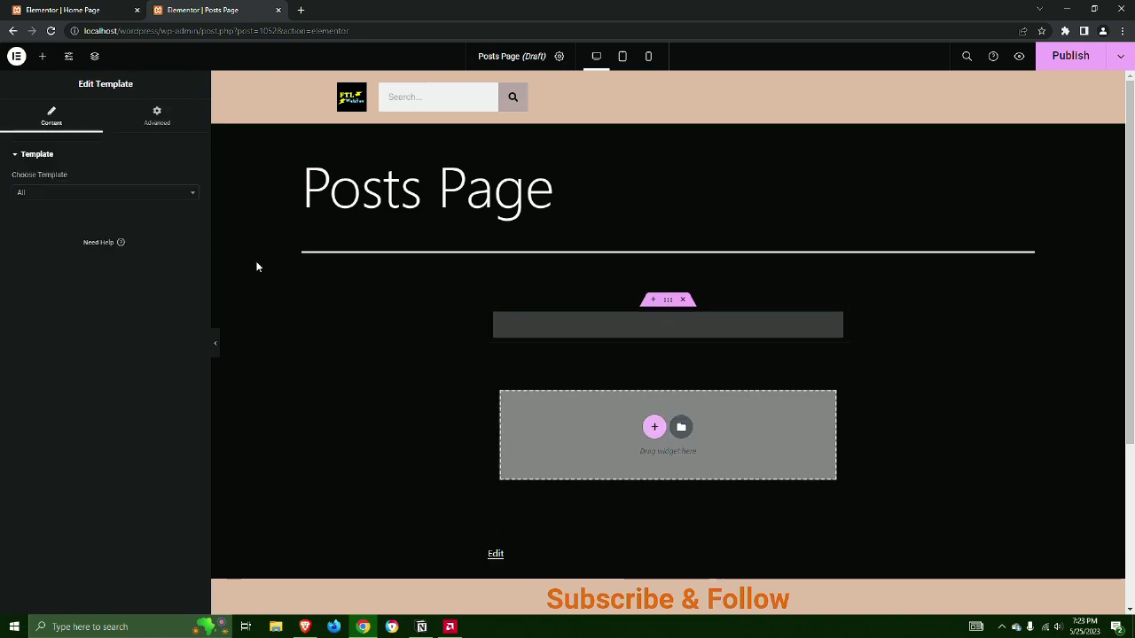
click(559, 56)
click(173, 446)
click(132, 467)
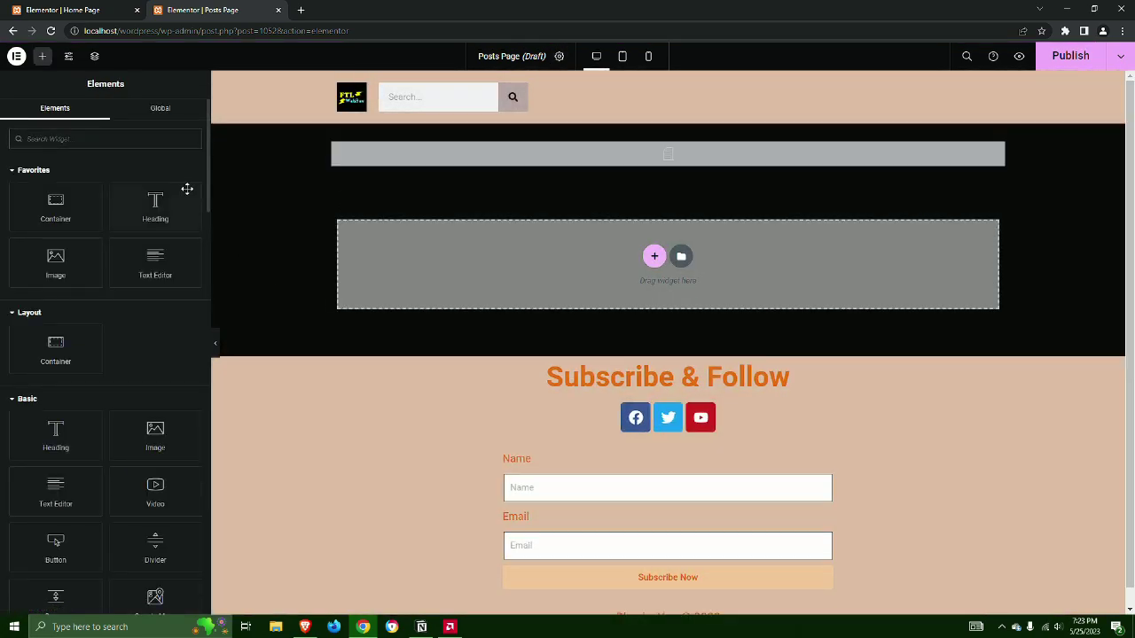
Assign the Book Blog Posts Page template to the Template widget on the Posts Page.
click(372, 152)
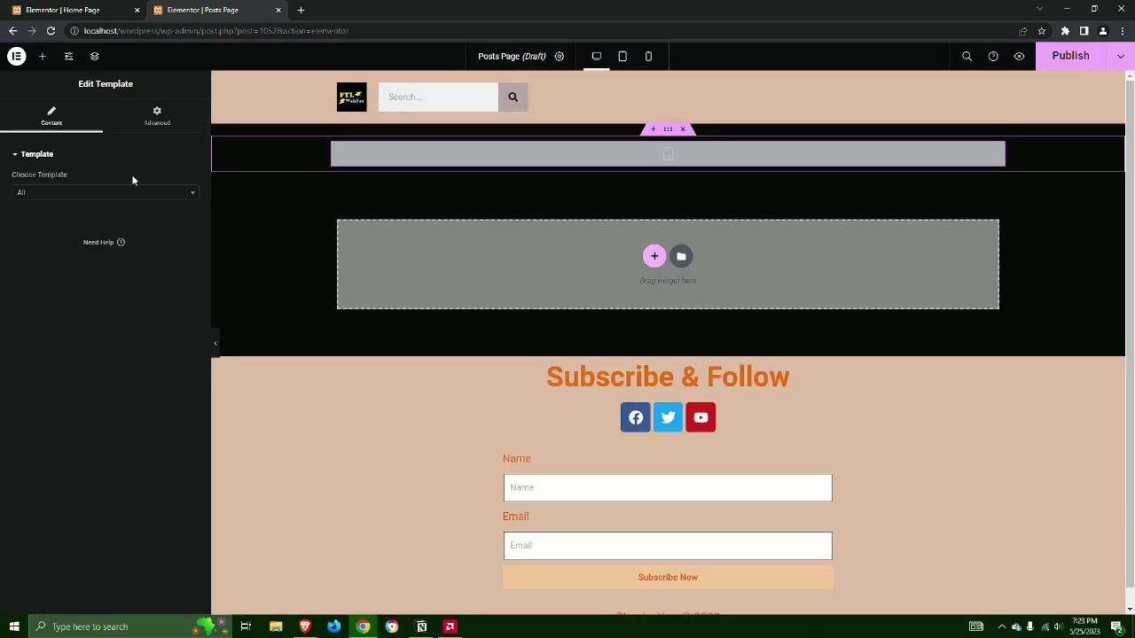
click(84, 195)
text(b)
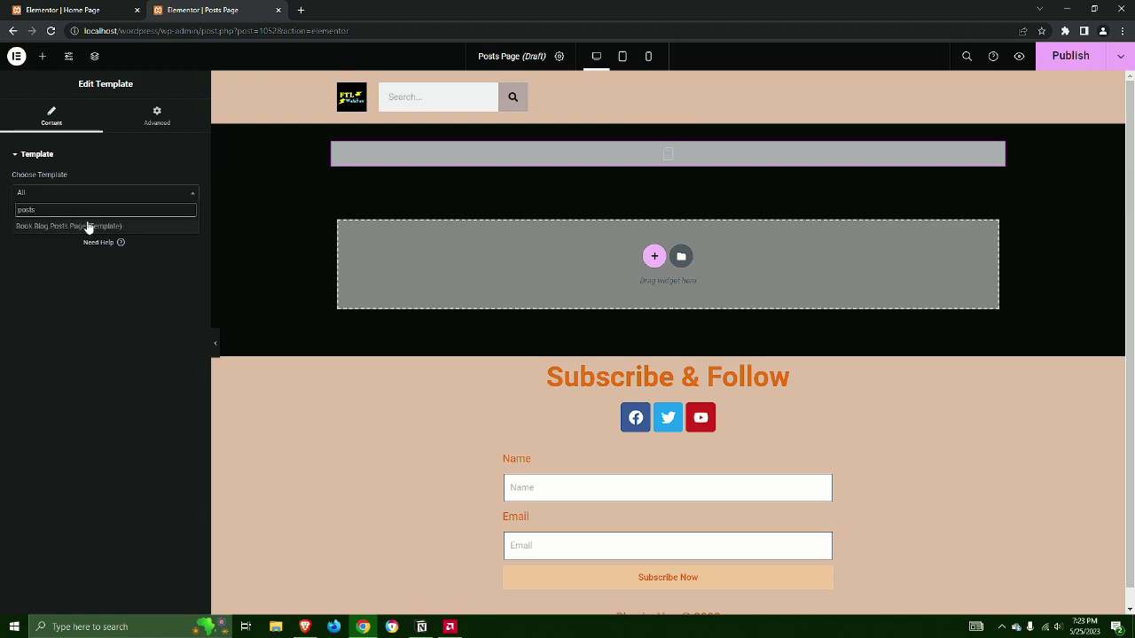
click(89, 227)
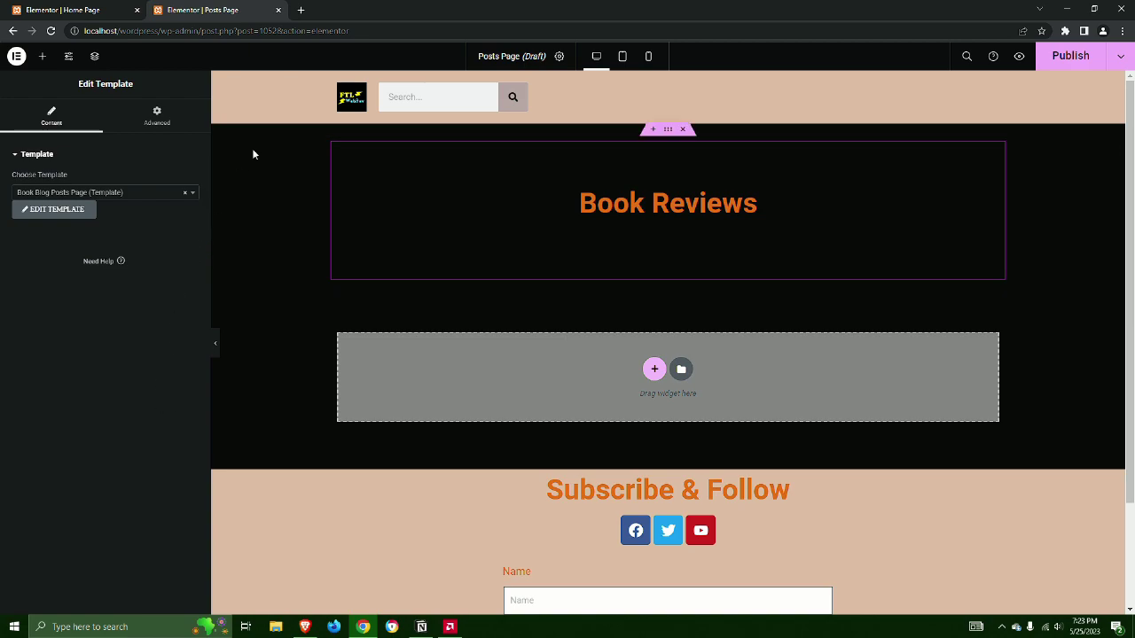
Give the Posts Page body a classic background in the color #FDDDC5 and publish the page.
click(558, 56)
click(105, 117)
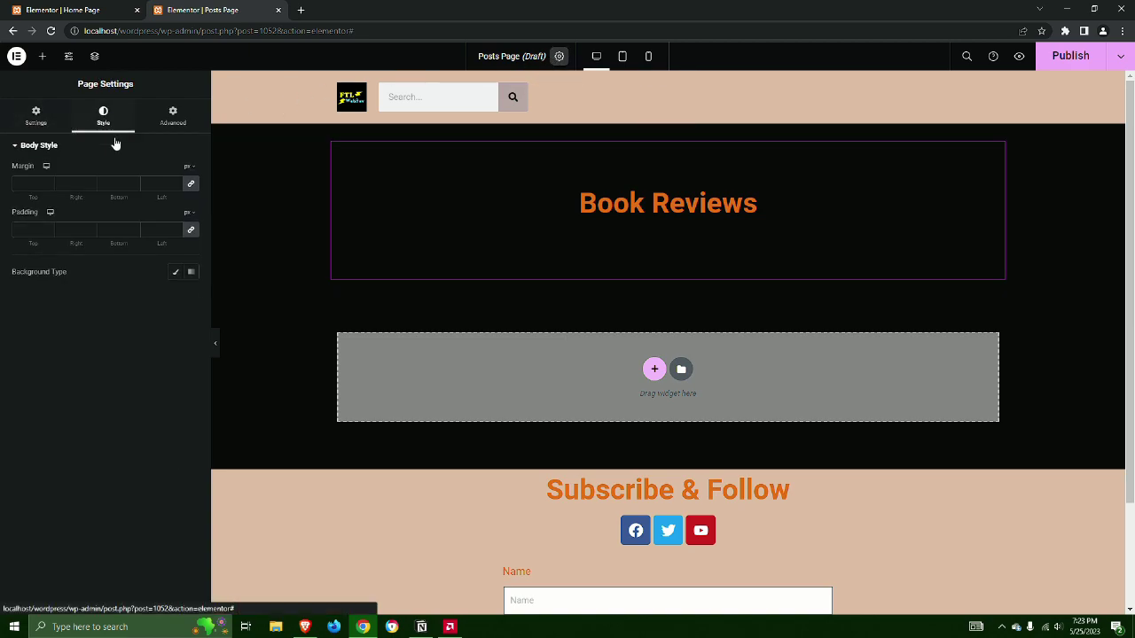
click(175, 272)
click(191, 298)
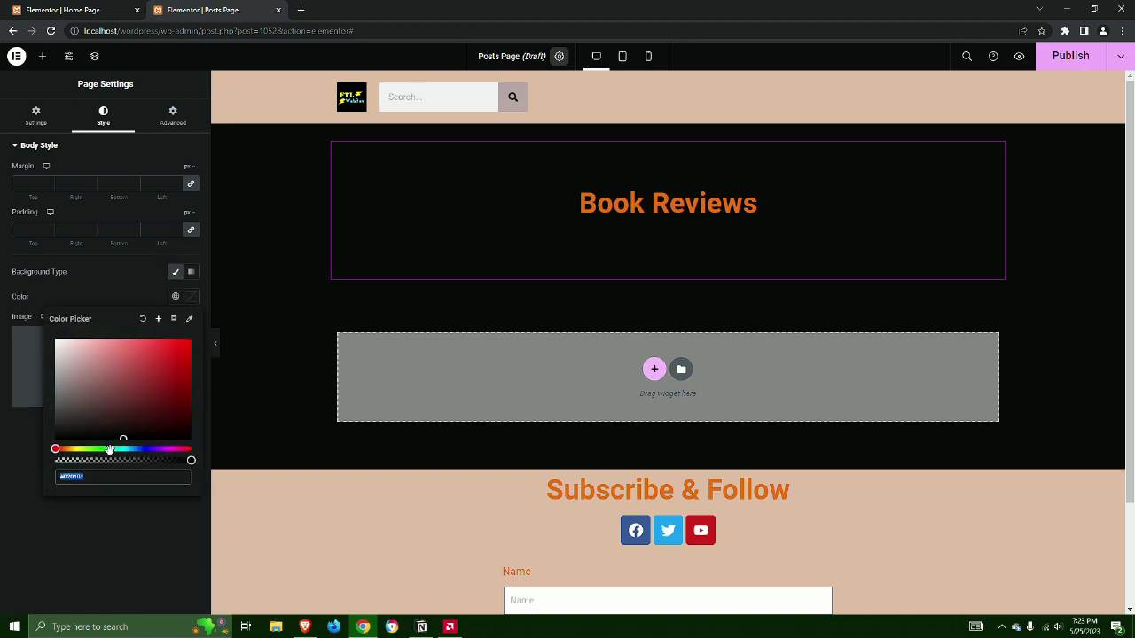
text(#FDDDC5)
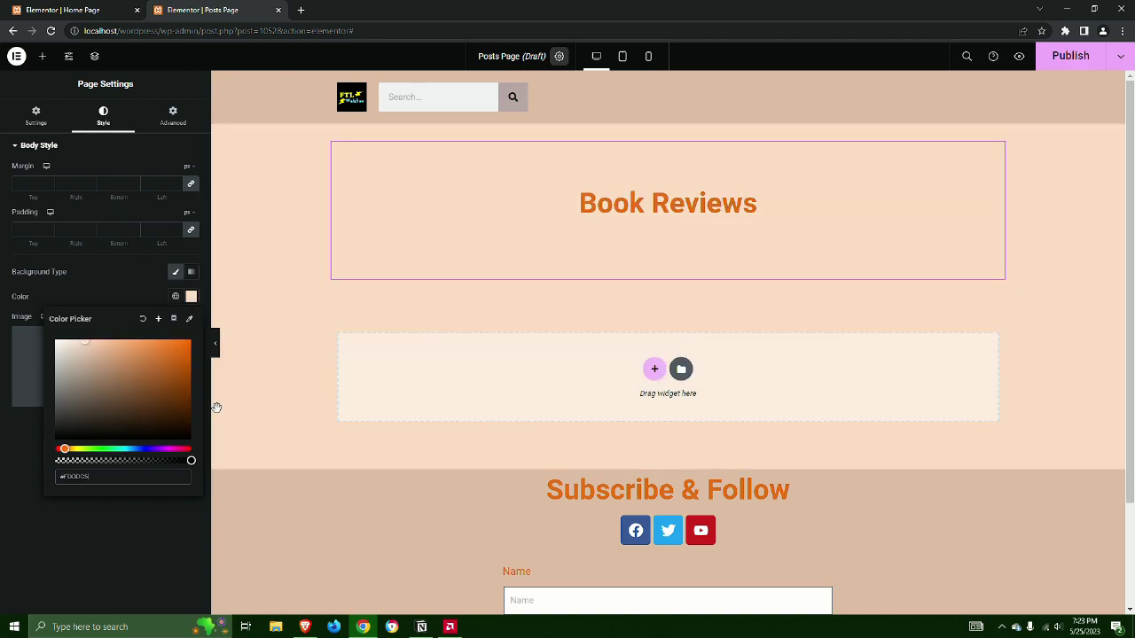
click(1070, 55)
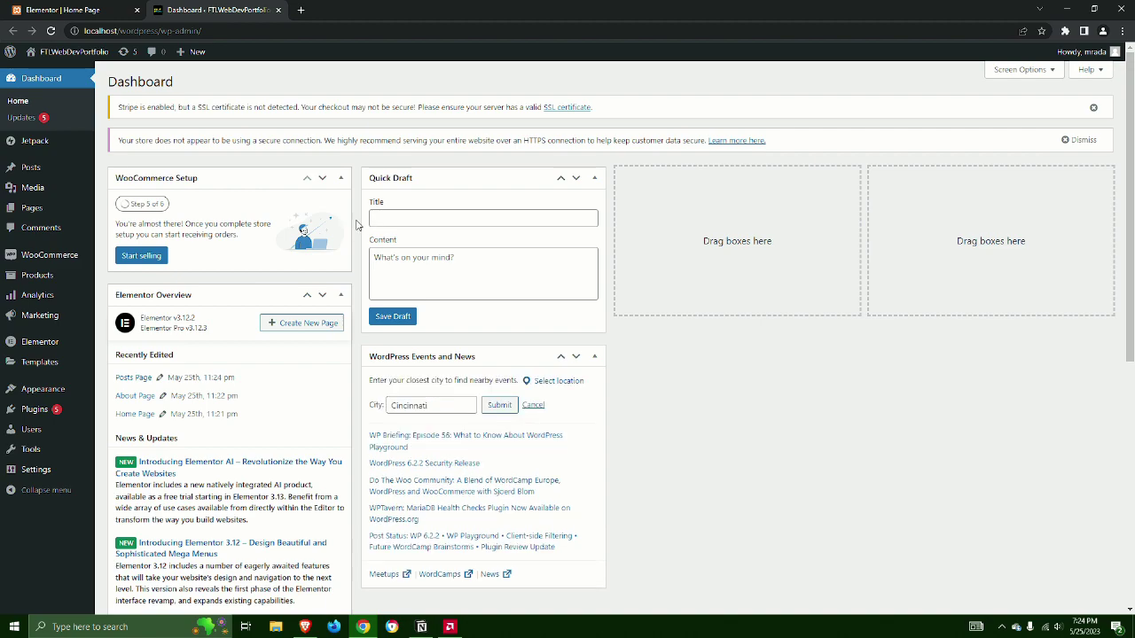
Create a WordPress navigation menu named "Book Blog Menu" and add the Home, Posts and About pages to it.
mouse_move(66, 258)
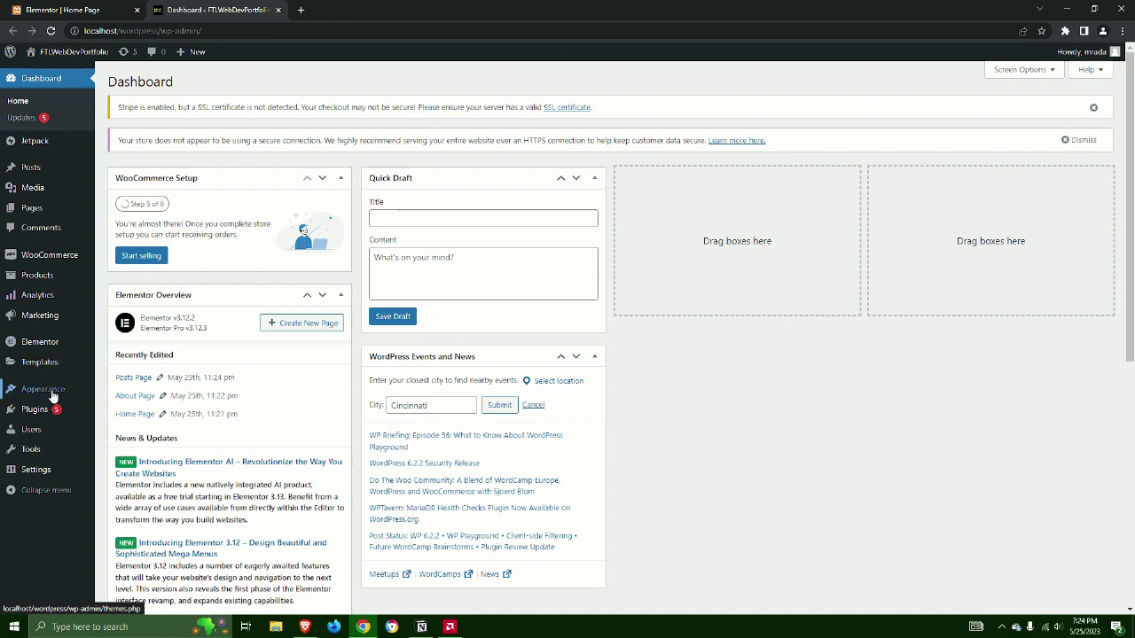
mouse_move(55, 396)
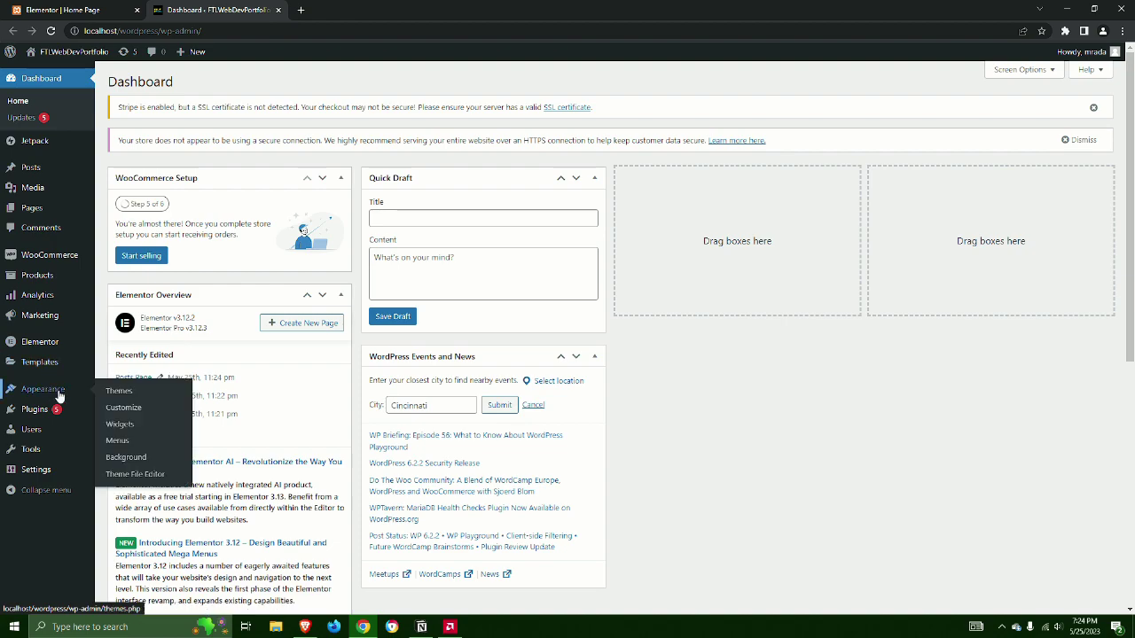
click(125, 446)
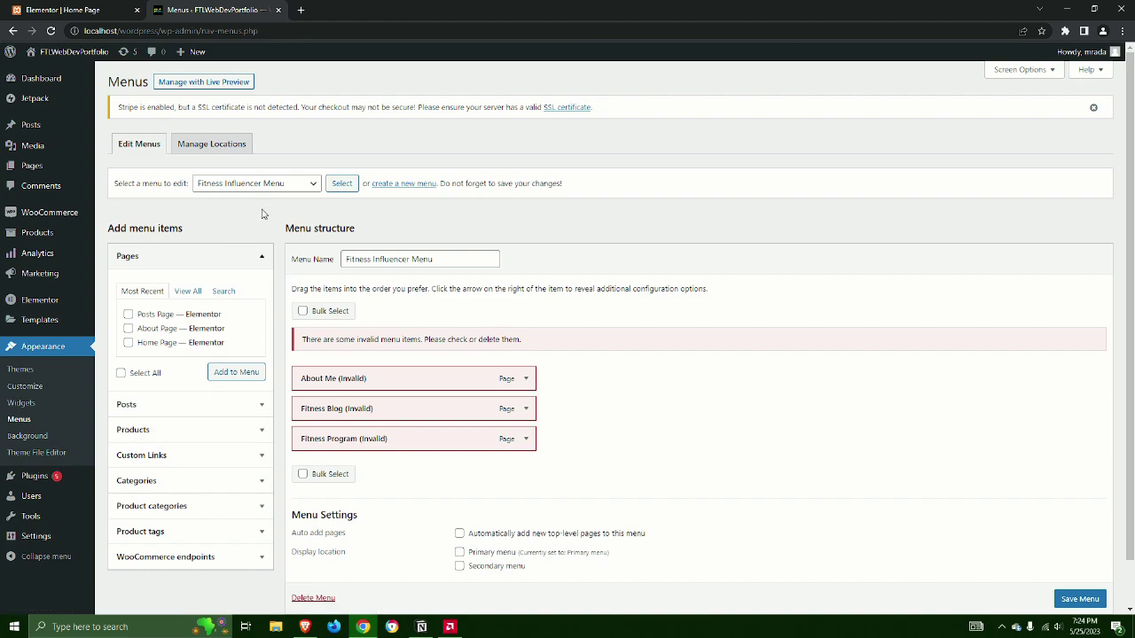
click(306, 190)
click(303, 190)
click(404, 188)
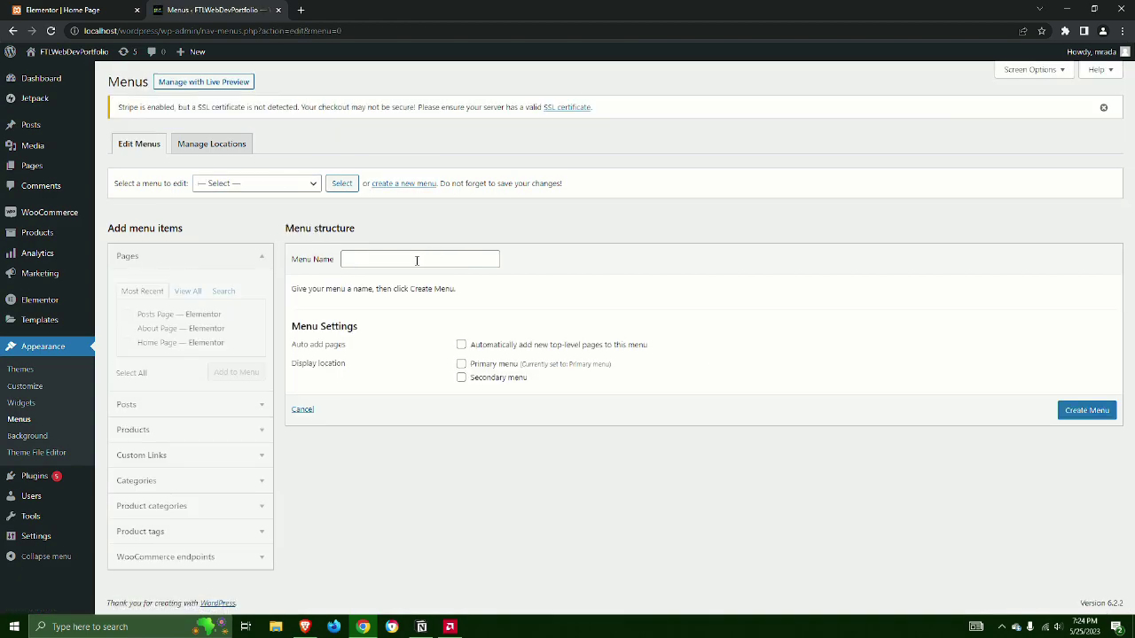
click(417, 260)
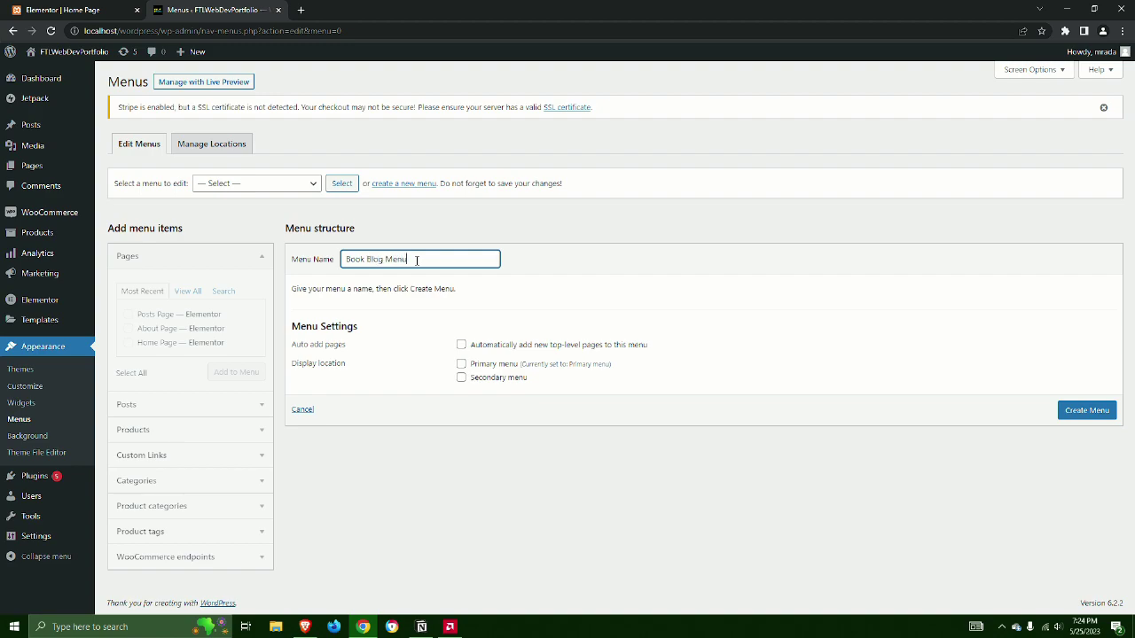
click(1081, 415)
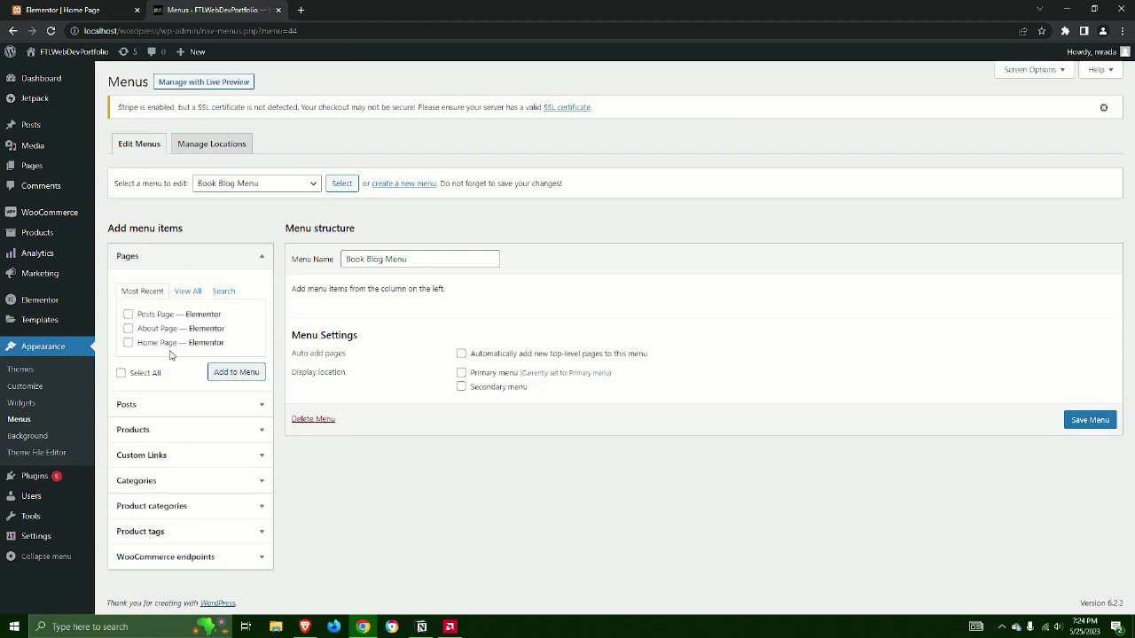
key(space)
click(234, 372)
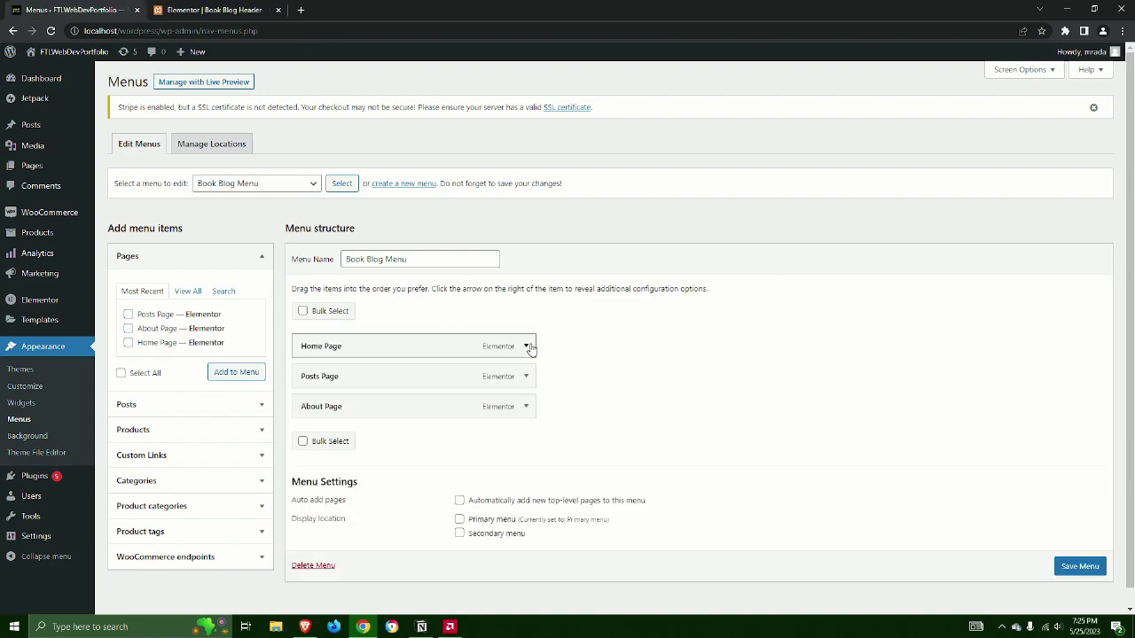
Shorten the Home Page menu item's navigation label to "Home".
click(525, 346)
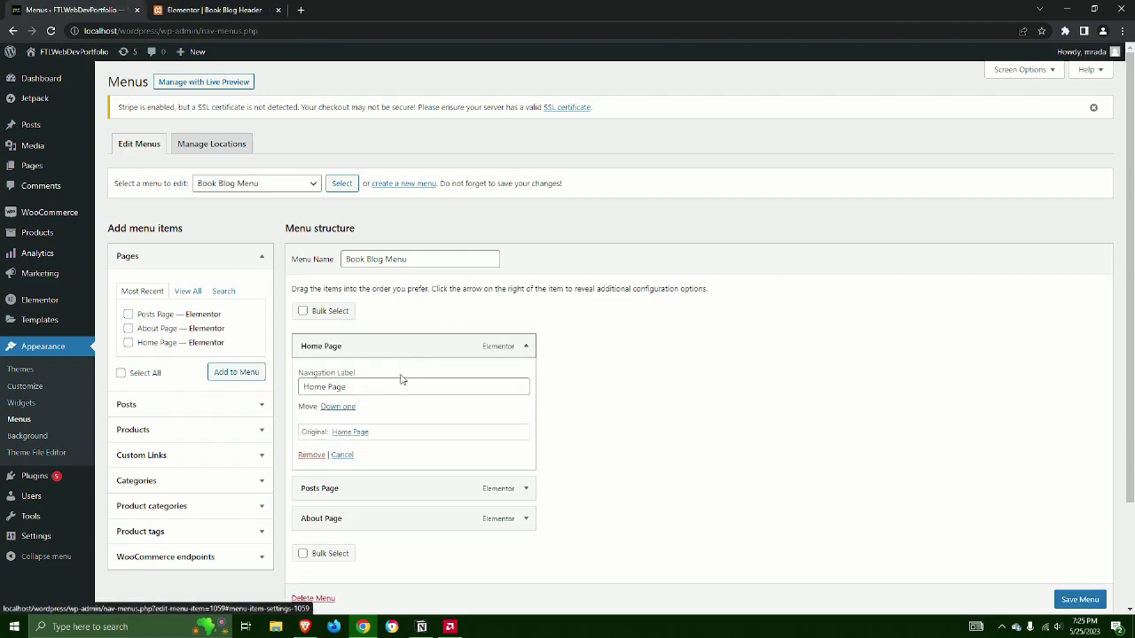
drag(346, 387, 323, 390)
key(BackSpace)
click(525, 347)
Shorten the Posts Page menu item's navigation label to "Posts".
click(524, 376)
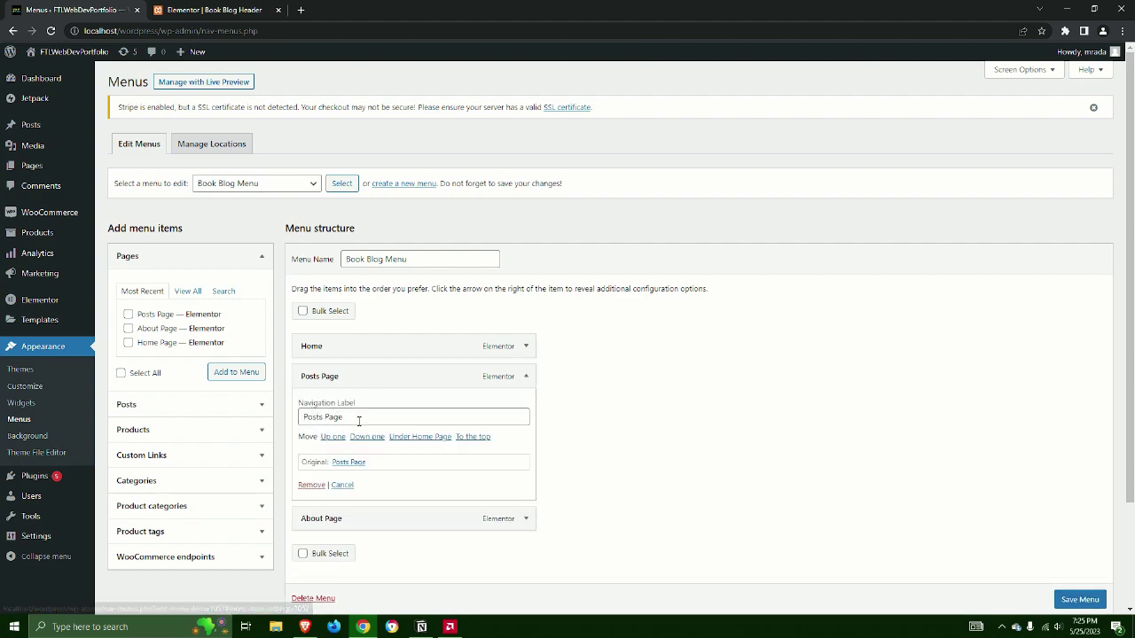
drag(357, 417, 328, 447)
key(BackSpace)
click(524, 376)
Shorten the About Page menu item's navigation label to "About" and save the menu.
click(525, 406)
key(BackSpace)
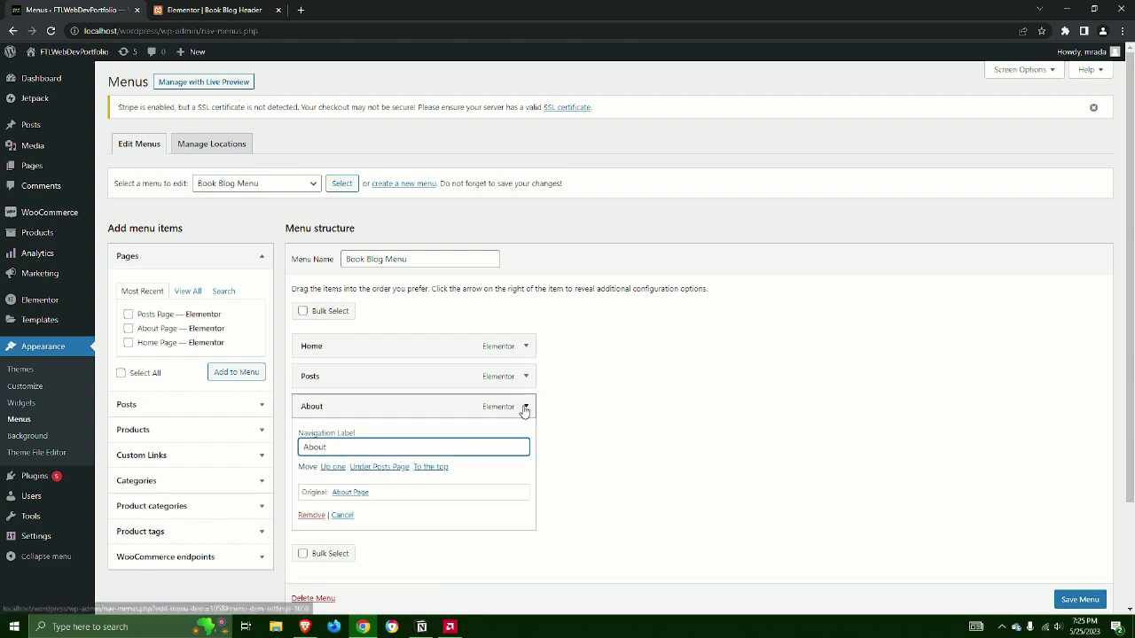
click(525, 406)
click(1079, 563)
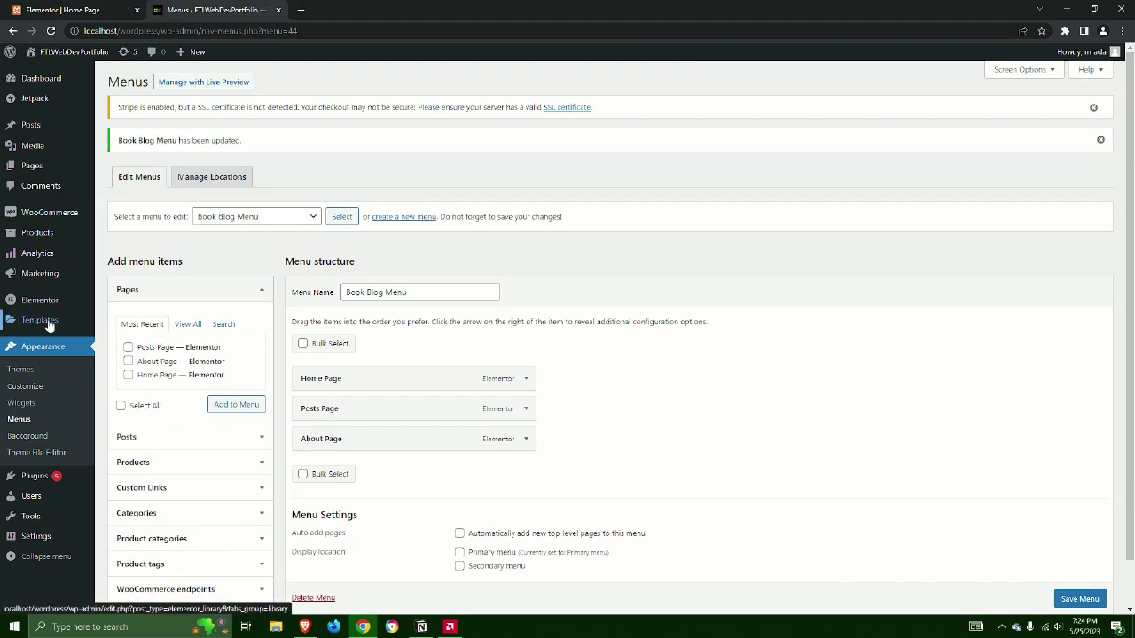
Open the Book Blog Header template from the Theme Builder for editing and set its WordPress Menu widget to Book Blog Menu.
mouse_move(46, 325)
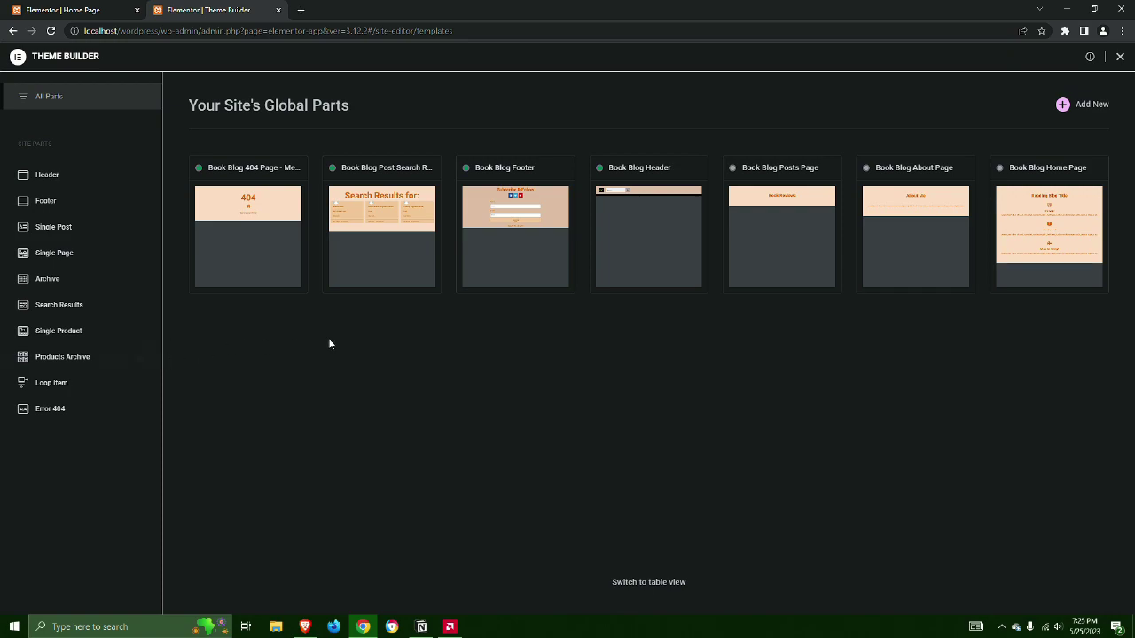
click(669, 257)
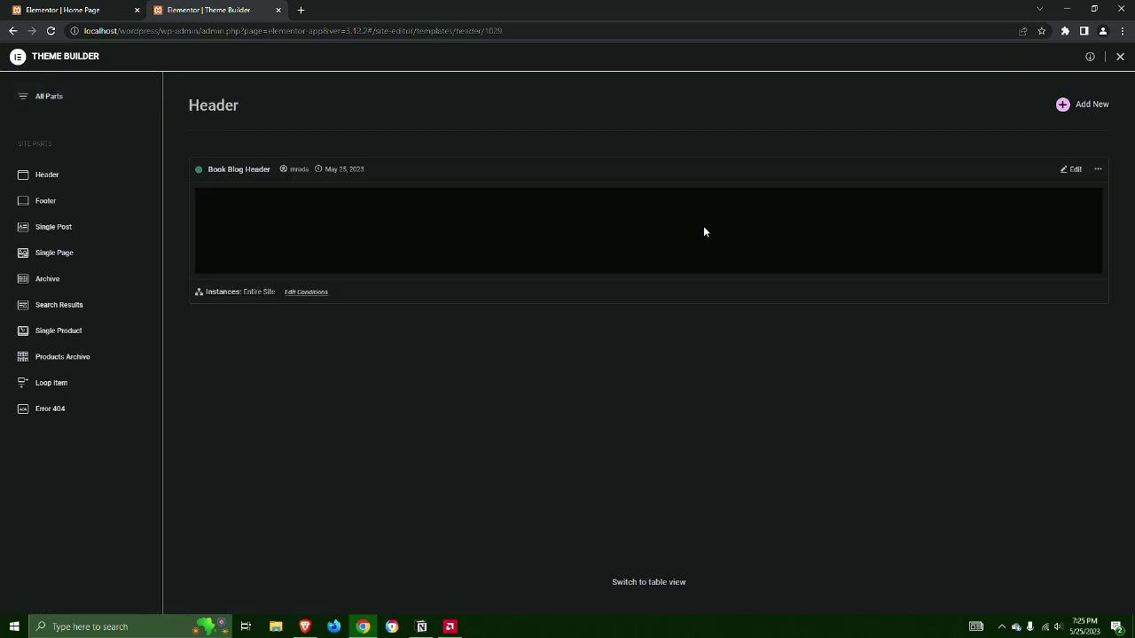
click(1074, 170)
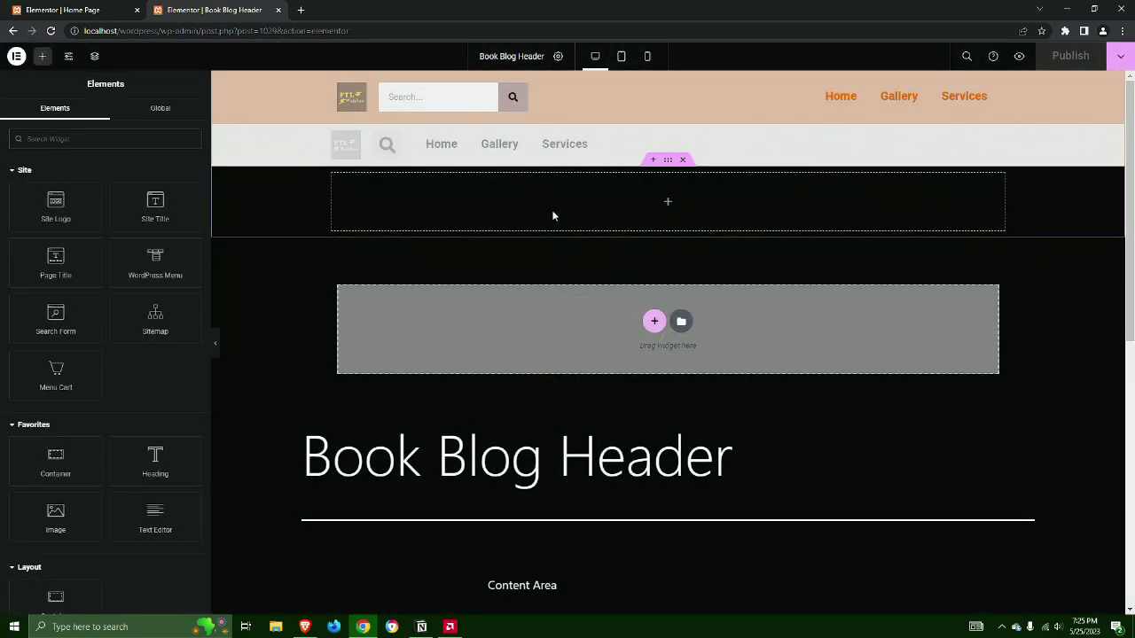
click(990, 93)
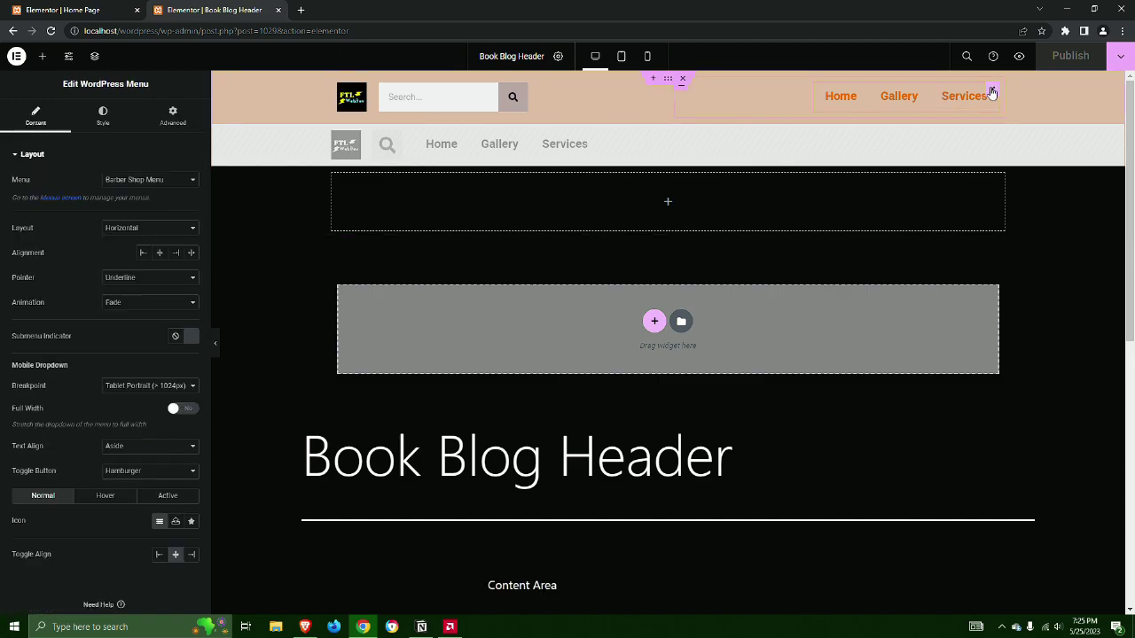
click(173, 183)
click(166, 201)
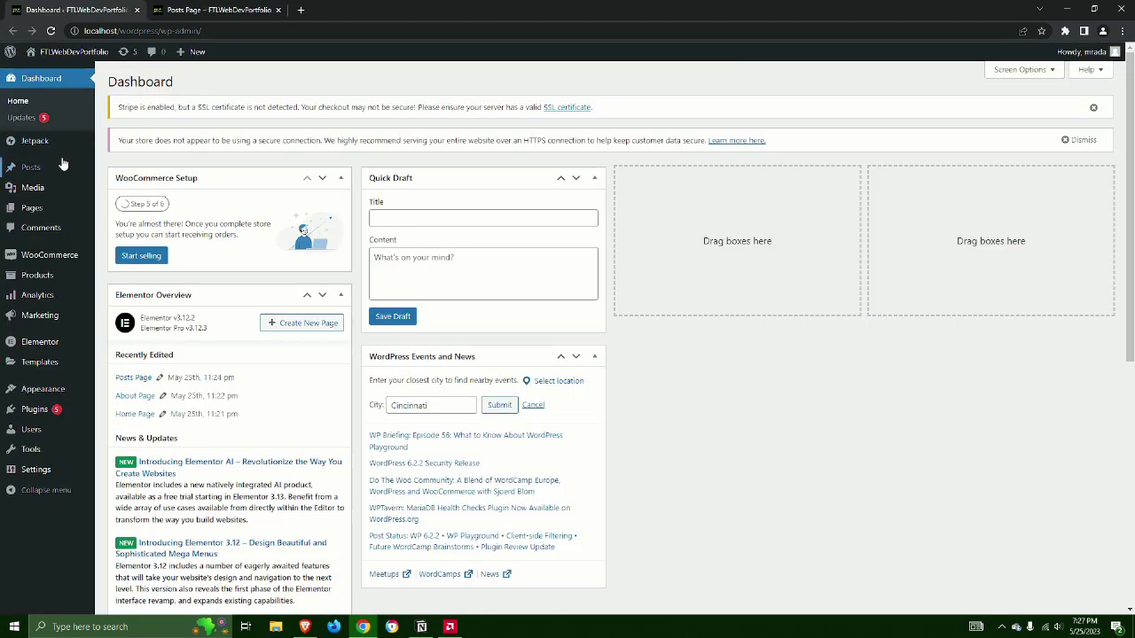
Create a new WordPress post and title it "Book Blog Post #1".
mouse_move(51, 176)
click(174, 169)
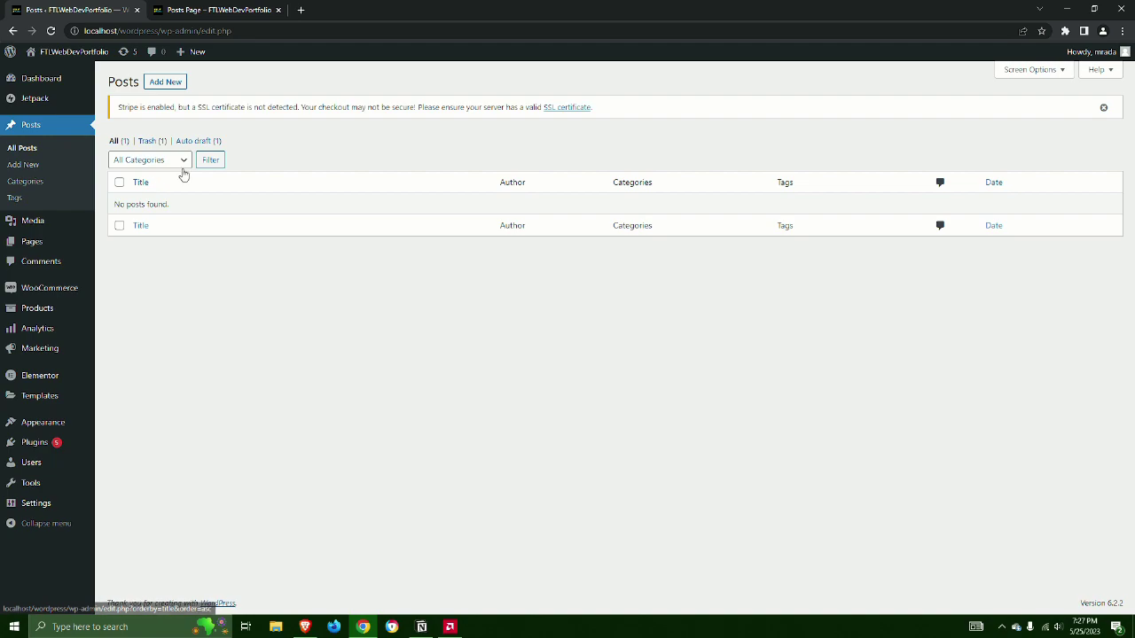
click(164, 83)
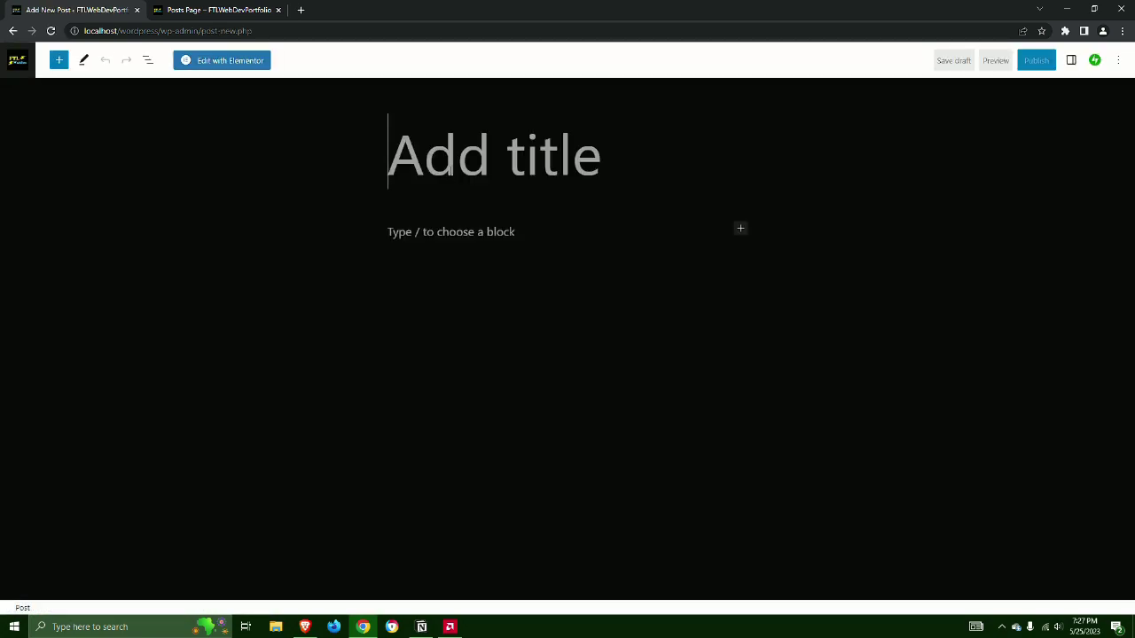
text(Book Blog Post #1)
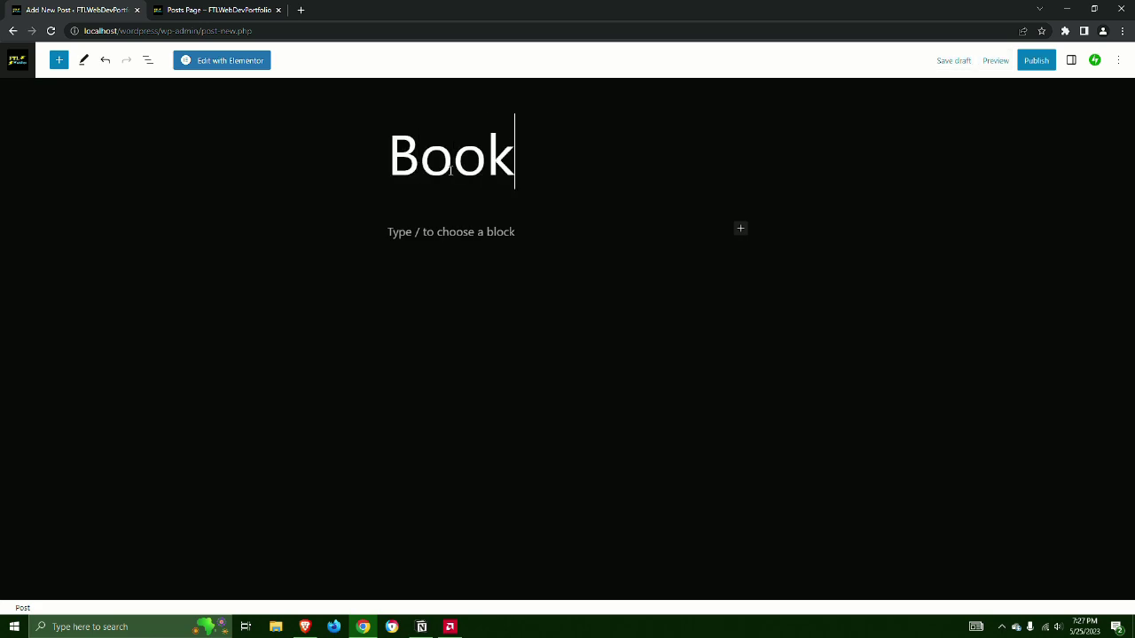